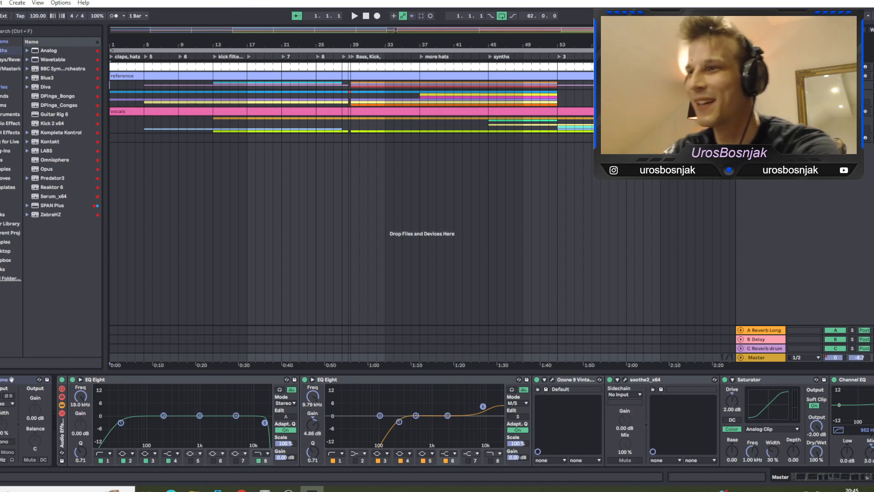
Step: Expand the kick group and play the orange kick clip from bar 29
click(741, 85)
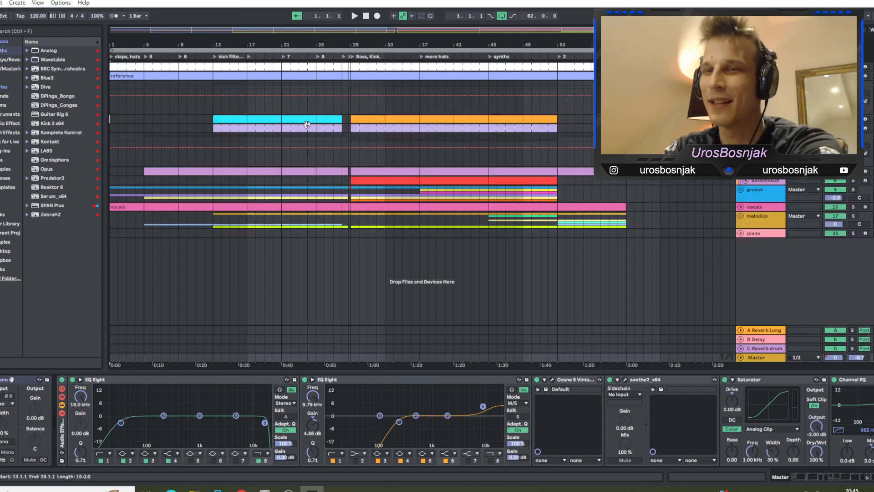
click(381, 119)
key(space)
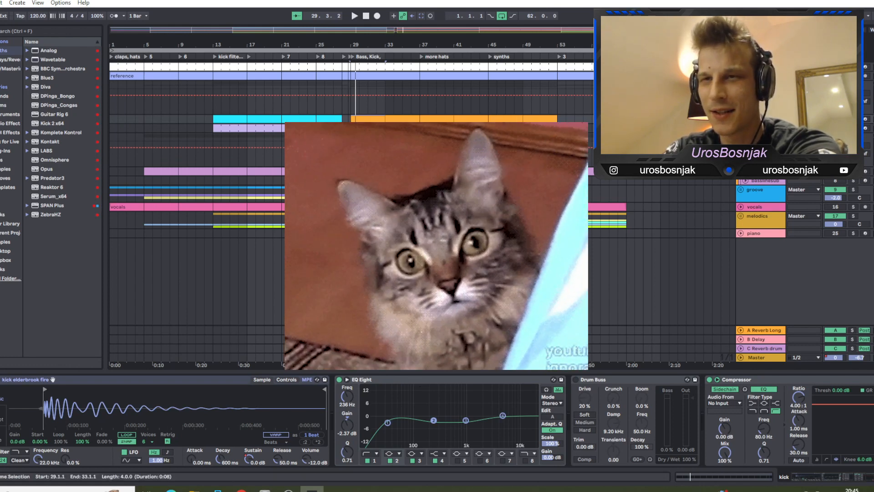
Step: Open the notes of the perc kick clip at bar 29, play the pattern and return to the track's device chain
click(478, 129)
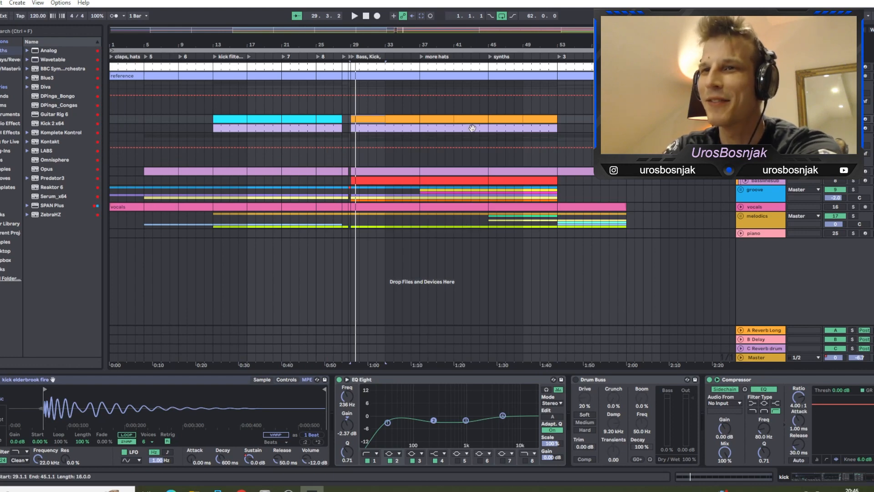
click(386, 128)
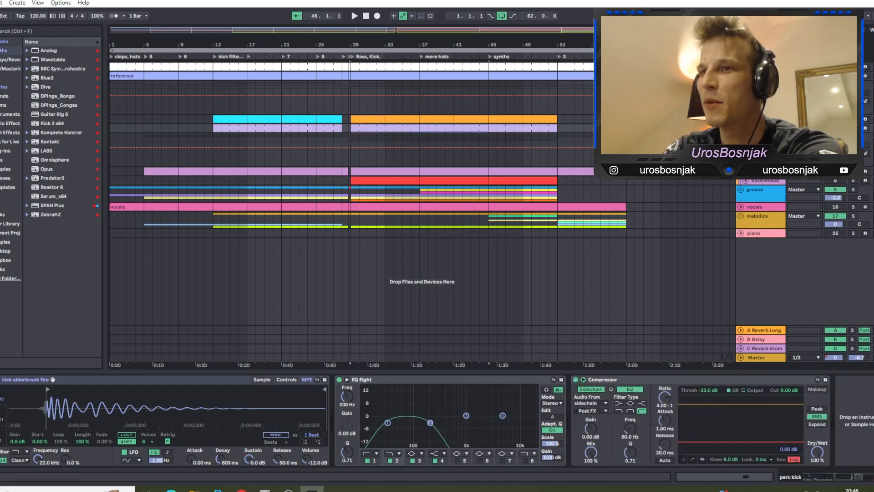
double_click(394, 132)
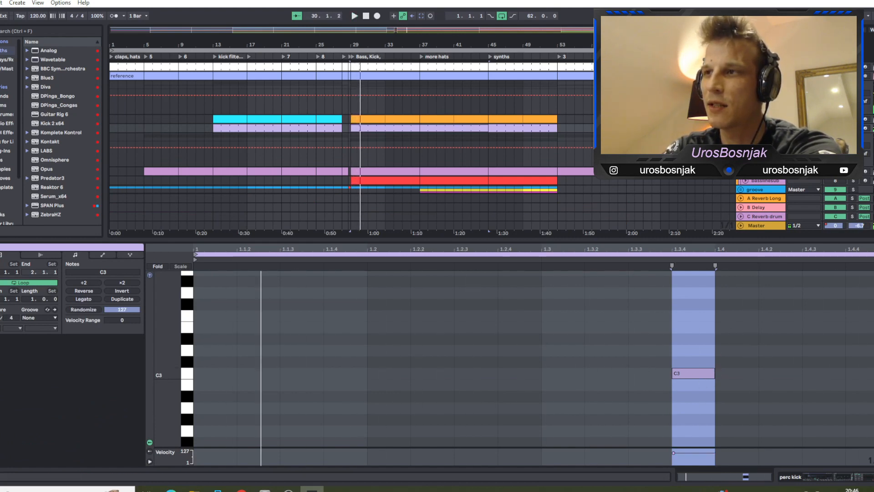
key(space)
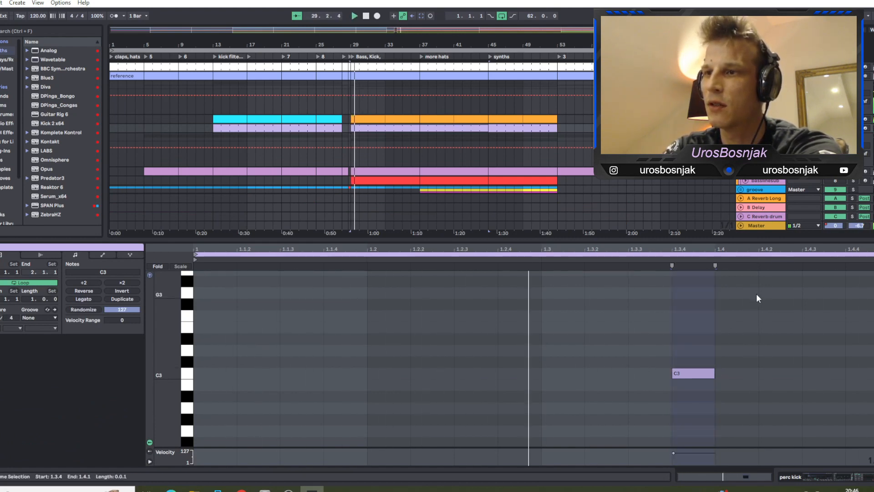
click(805, 477)
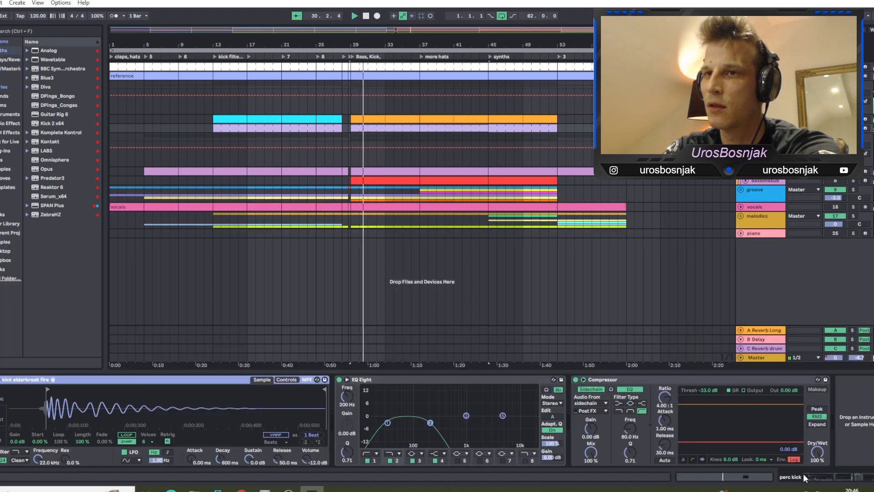
key(space)
Step: Show the bassline track's device chain from its clip at bar 5, inspecting the EQ Eight low cut and the Serum patch
click(164, 171)
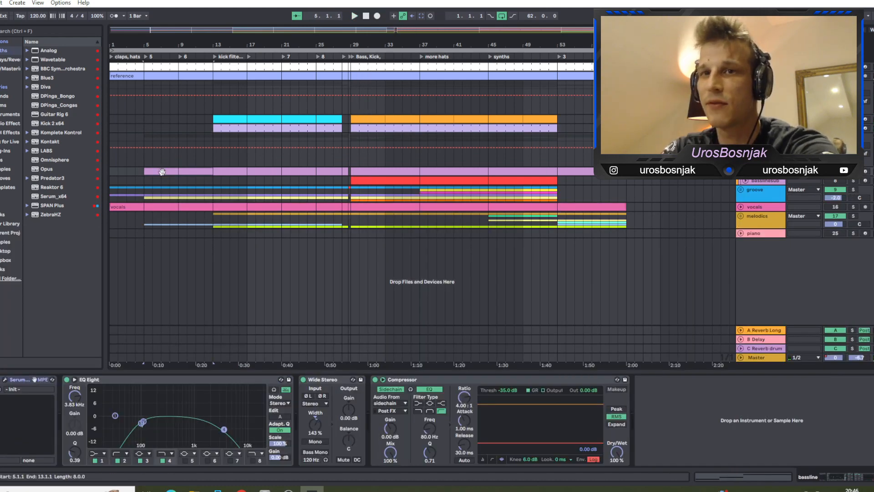
click(142, 422)
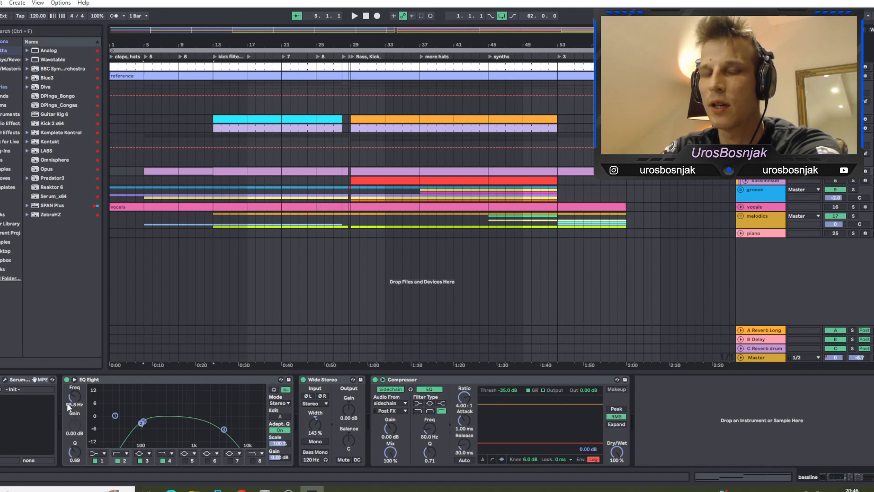
click(5, 382)
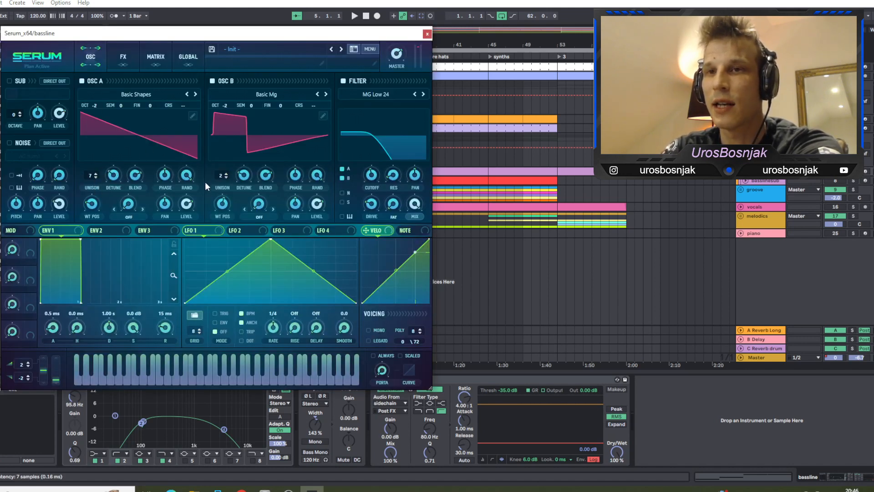
click(427, 33)
Step: Play the bassline clip from bar 5 and examine its Wide Stereo device
key(space)
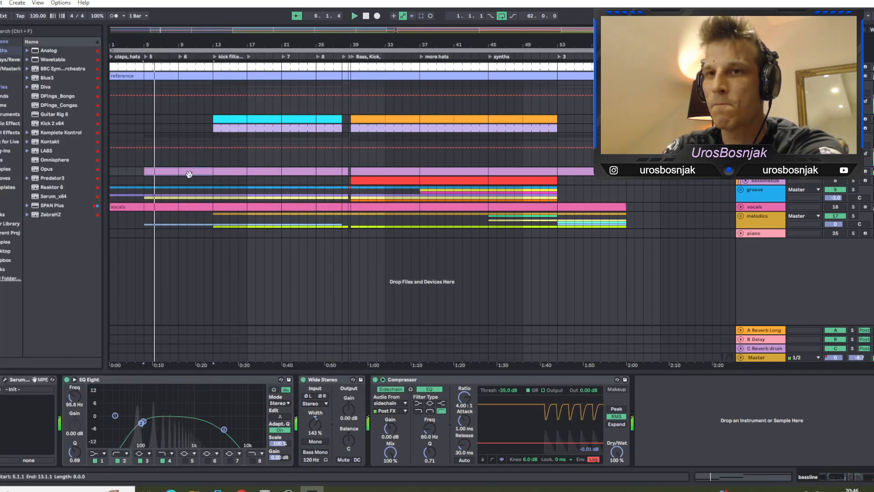
key(space)
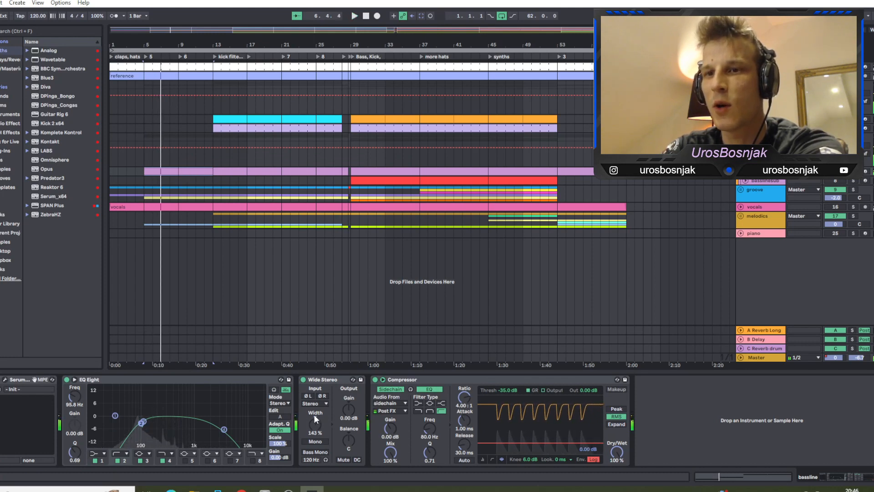
click(321, 379)
key(space)
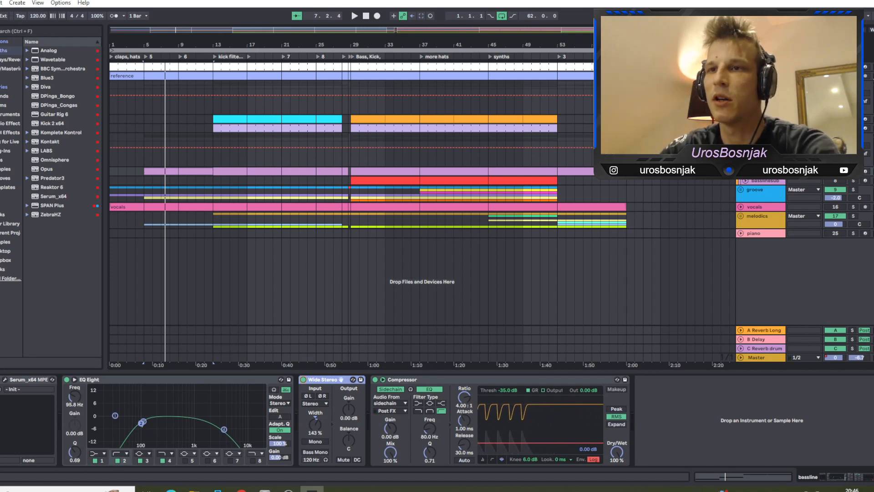
Step: Solo the basslinesub track and inspect its Compressor, Saturator and sidechain Compressor settings
click(399, 178)
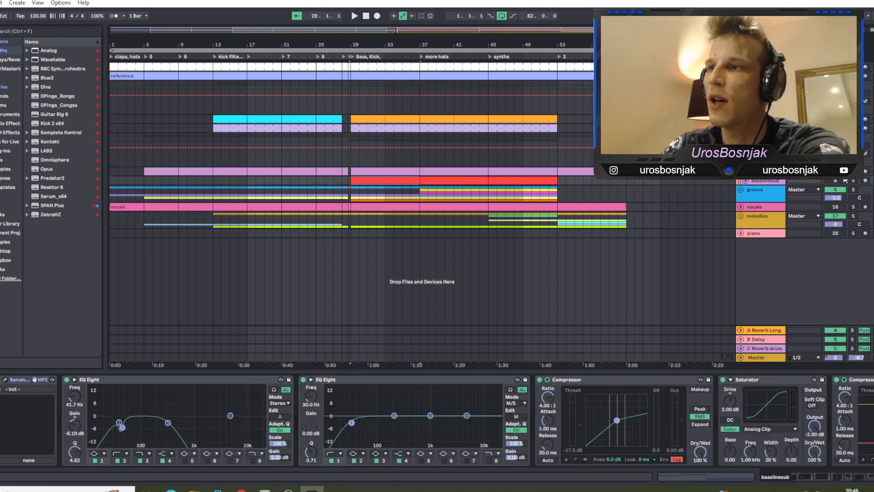
click(854, 181)
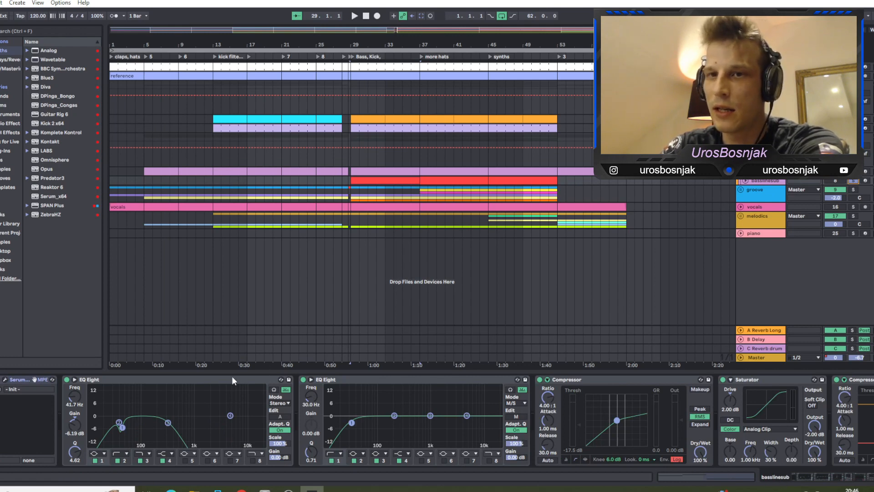
click(586, 380)
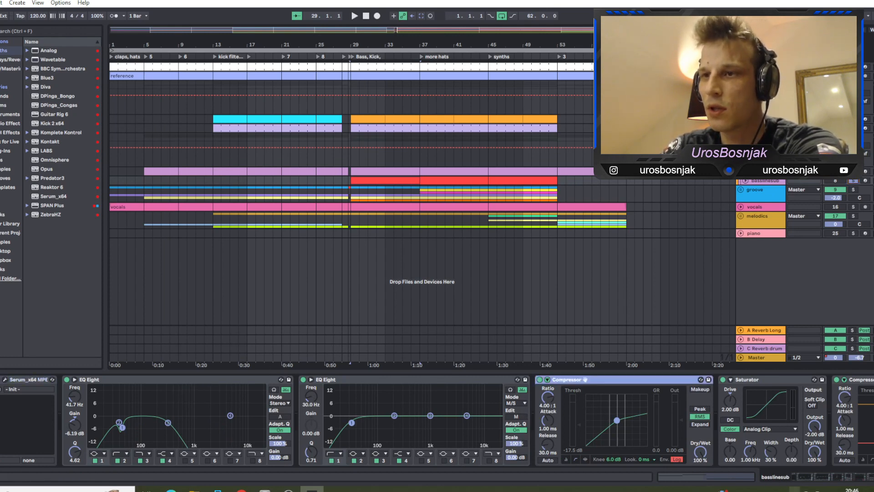
scroll(555, 418, down, 5)
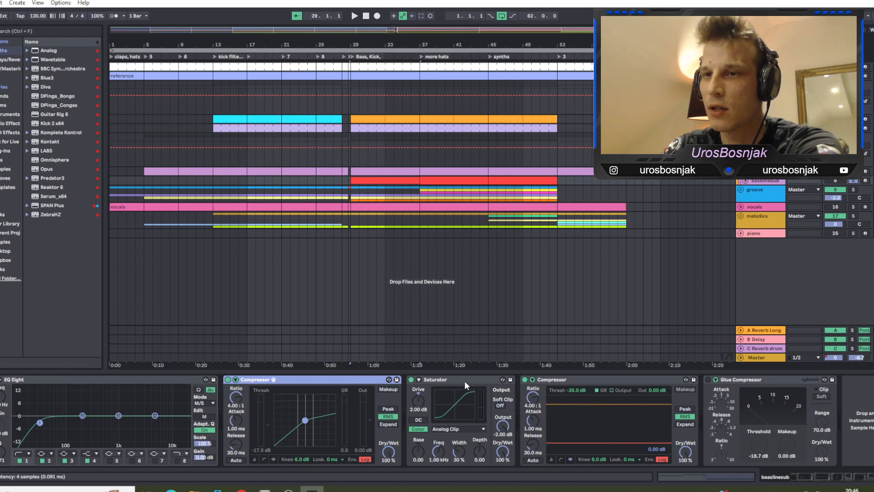
click(465, 384)
click(576, 382)
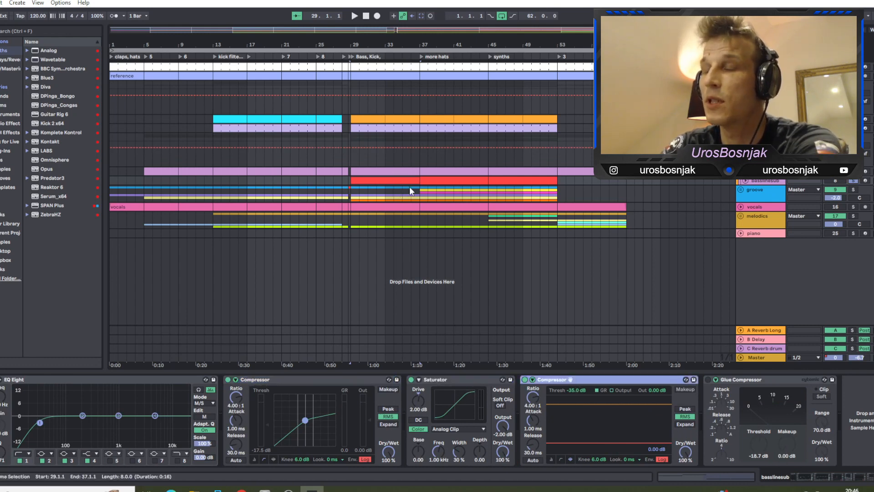
Step: Play the basslinesub clip from bar 29 and return to the beginning of its device chain
key(space)
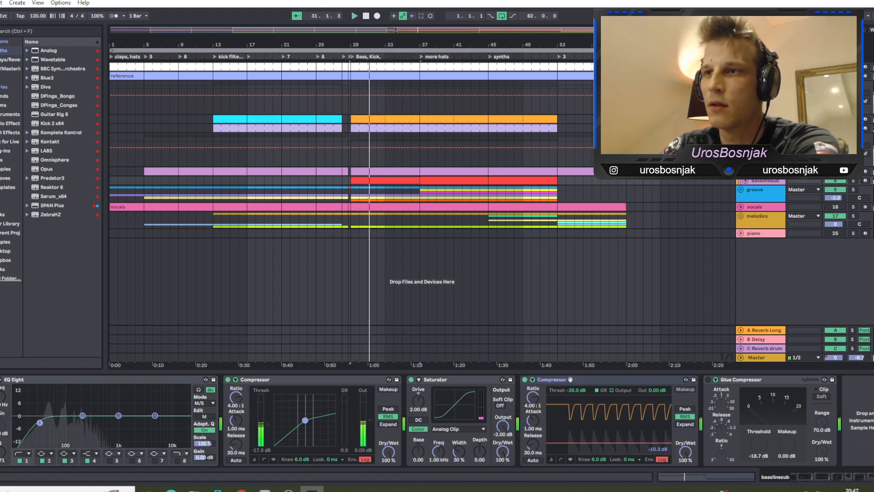
key(space)
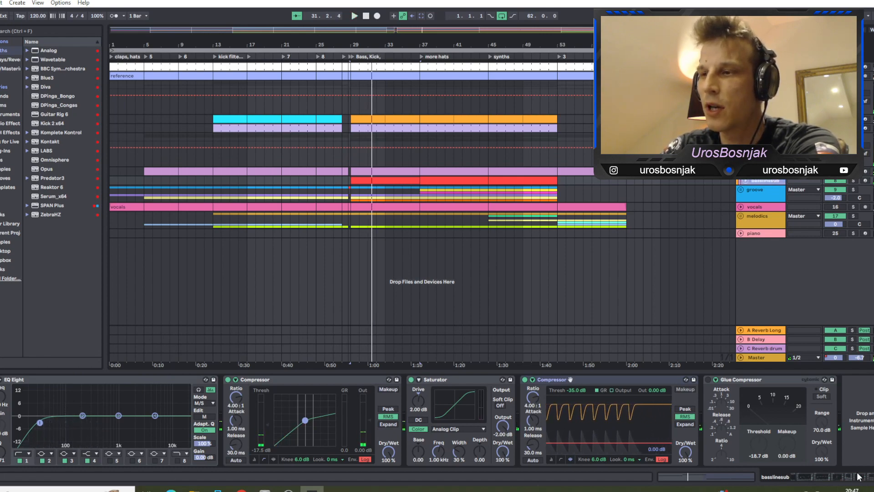
drag(852, 477, 792, 478)
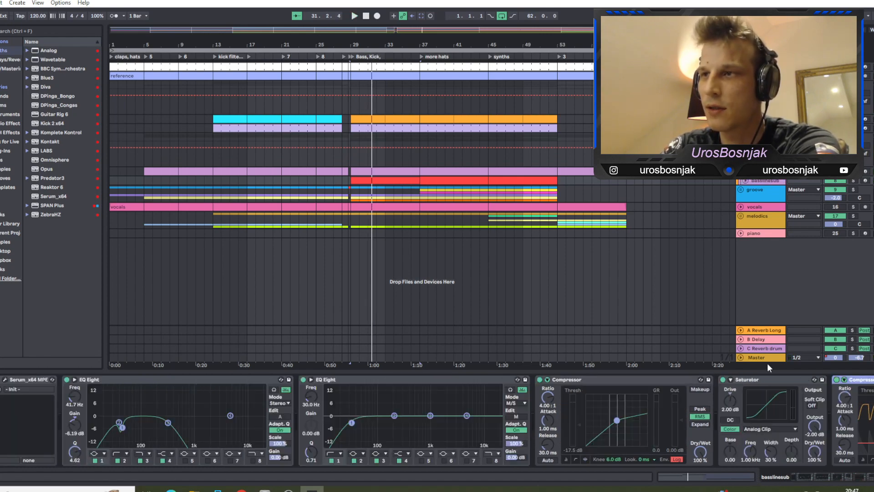
Step: Select the bassline clip at bar 29 and play it from there
click(770, 172)
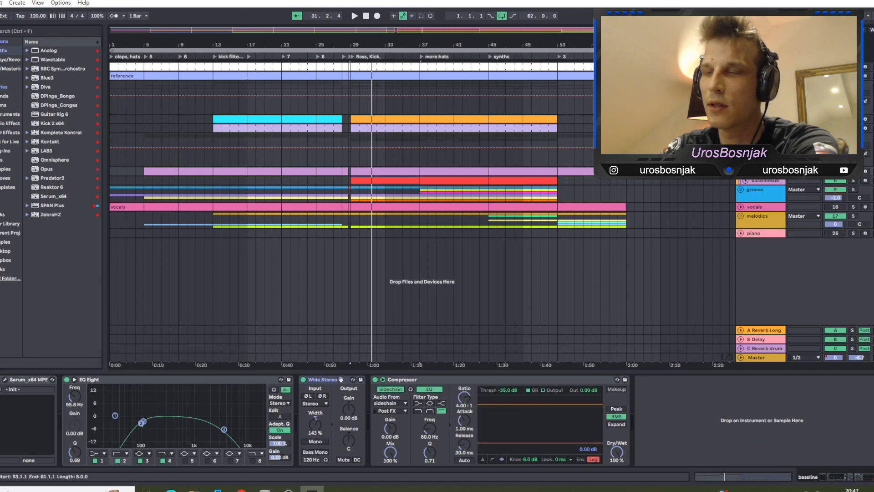
click(384, 169)
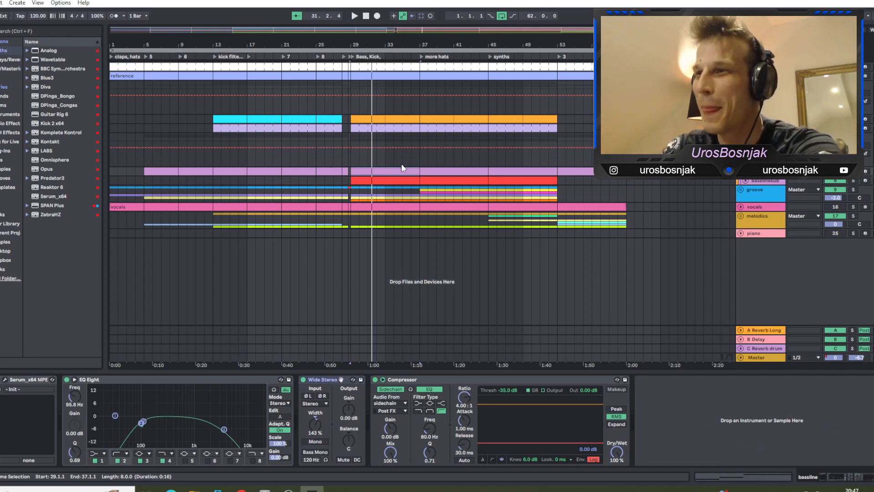
key(space)
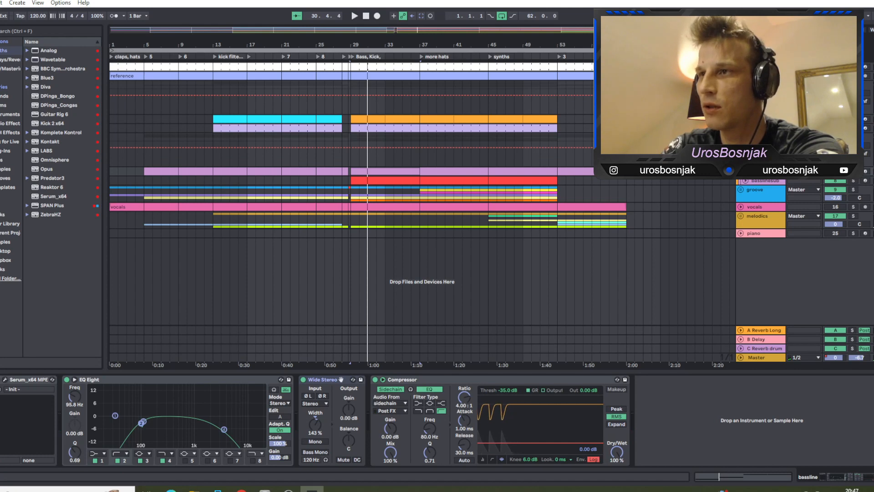
Step: Examine the kick group's EQ Eight and Glue Compressor, and play the kick clip from bar 13
click(854, 84)
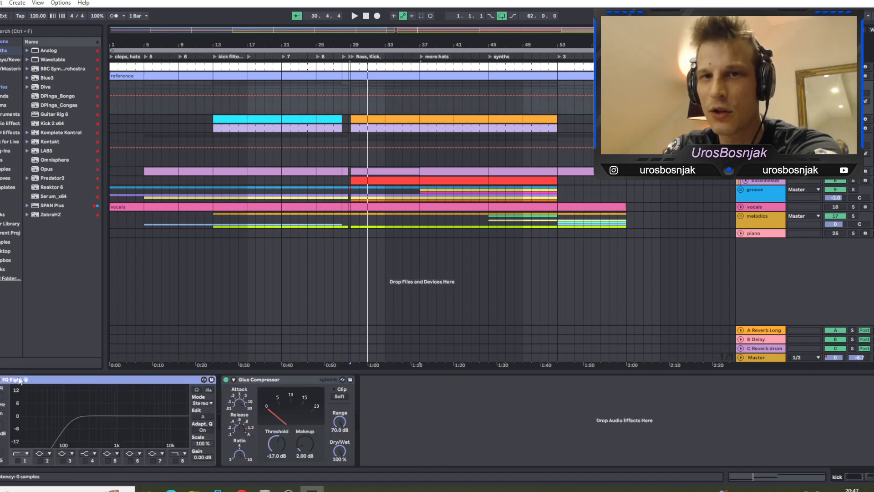
click(233, 120)
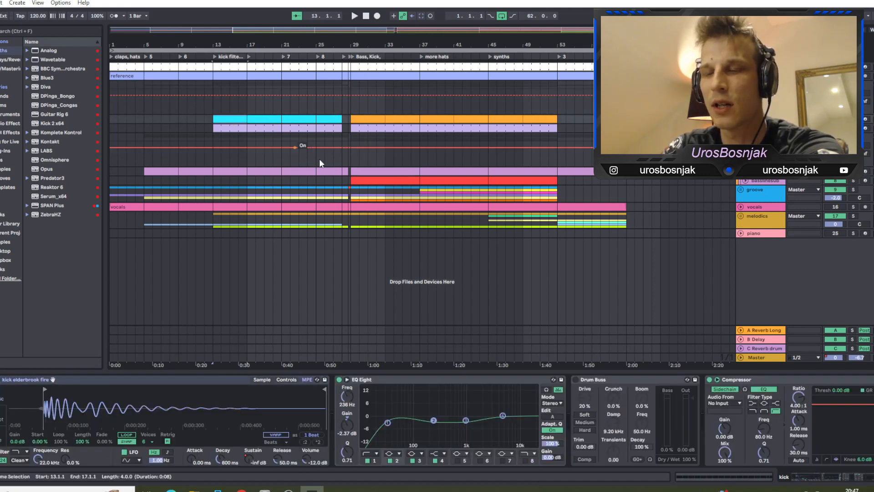
key(space)
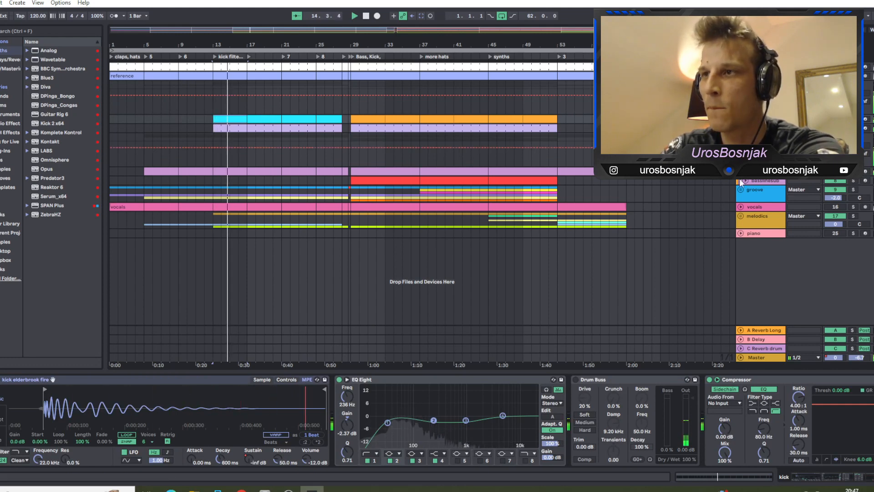
key(space)
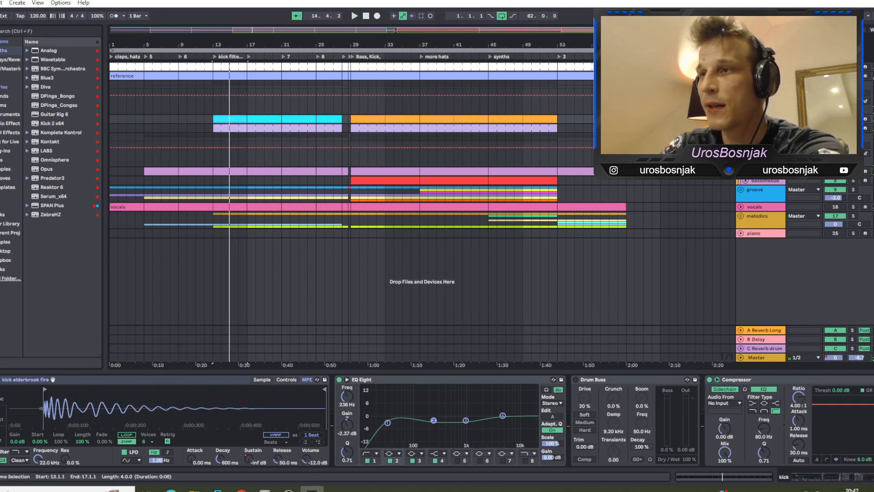
Step: Collapse the group holding the bassline tracks and expand the groove group
click(741, 86)
click(741, 85)
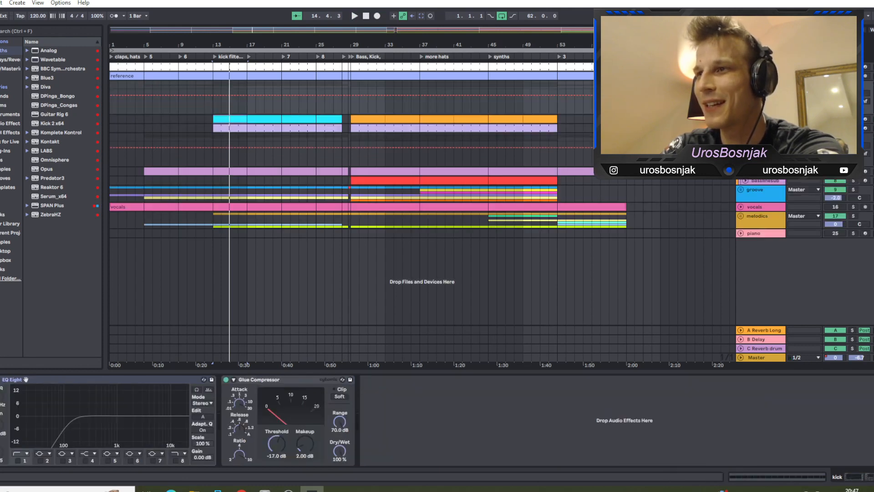
click(741, 137)
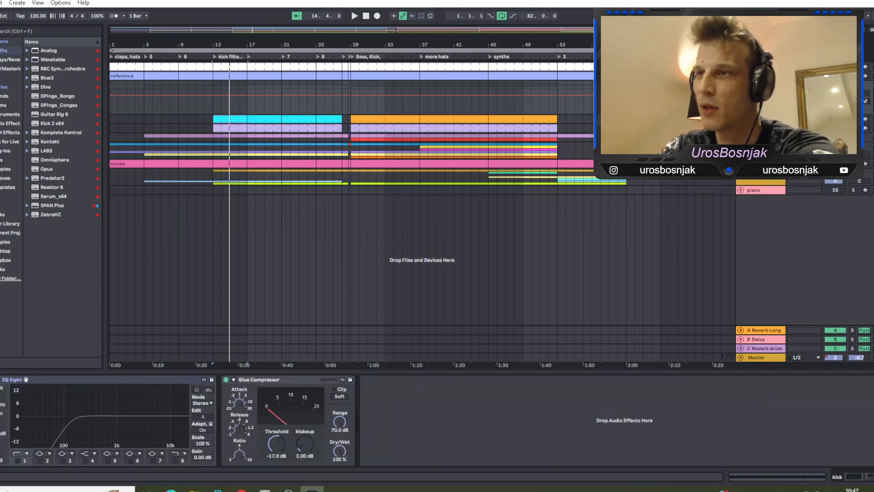
click(741, 147)
Step: Open the first claps clip to show its drum note pattern
click(135, 196)
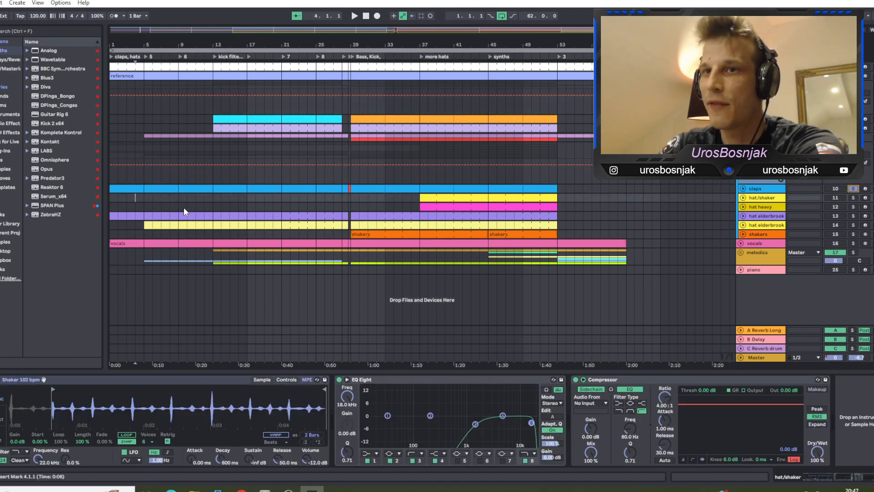
double_click(127, 190)
click(466, 377)
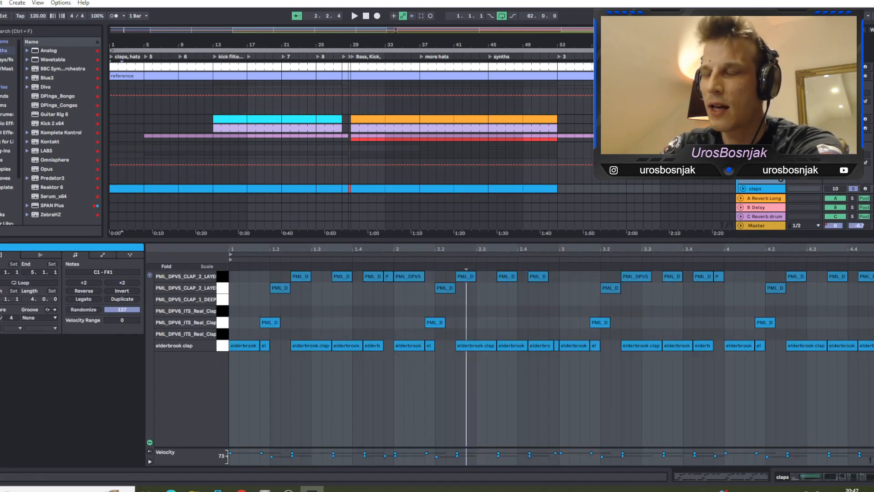
Step: Audition the elderbrook clap pad in the claps drum rack and return to the clip's note pattern
click(828, 476)
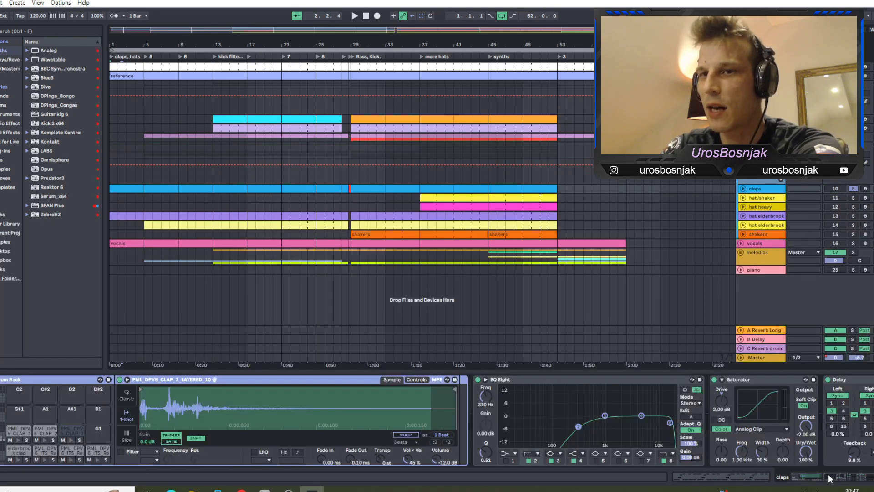
click(17, 452)
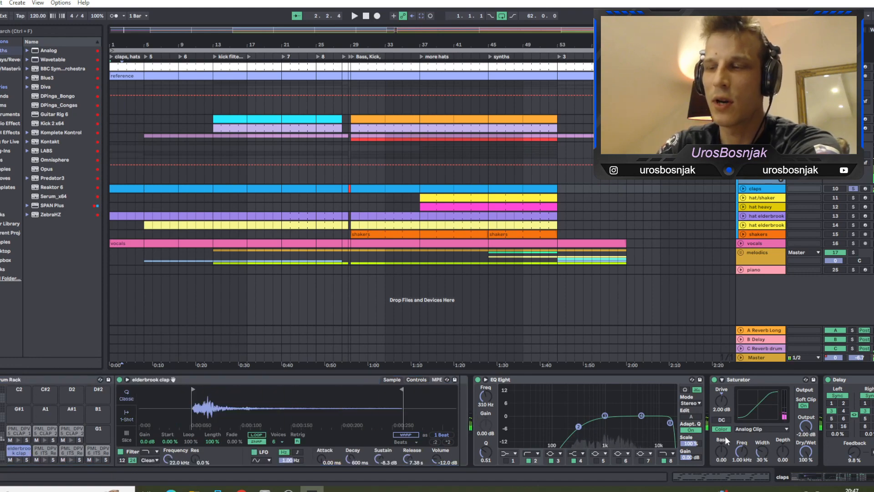
click(730, 478)
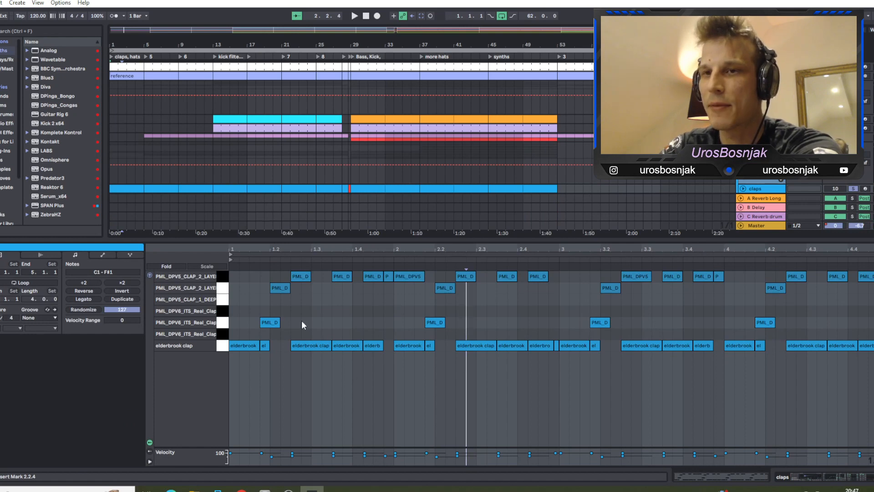
Step: Play the claps note pattern and switch to the claps track's device chain
click(300, 361)
key(space)
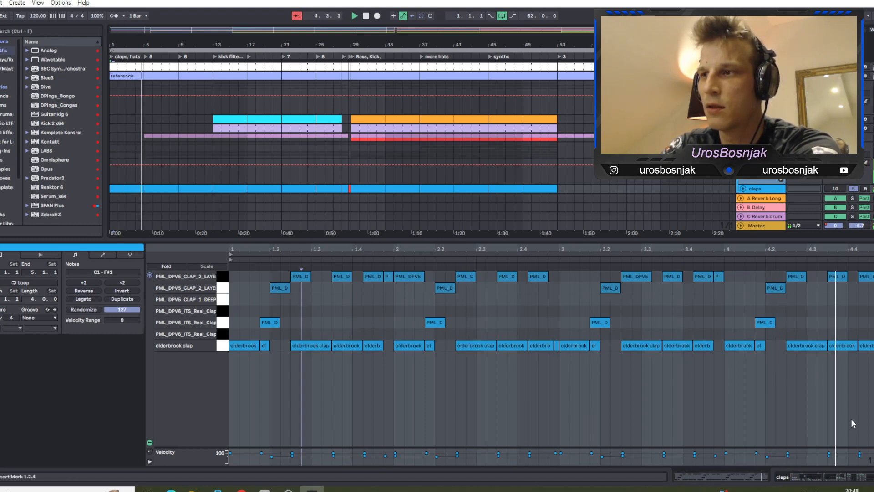
click(852, 476)
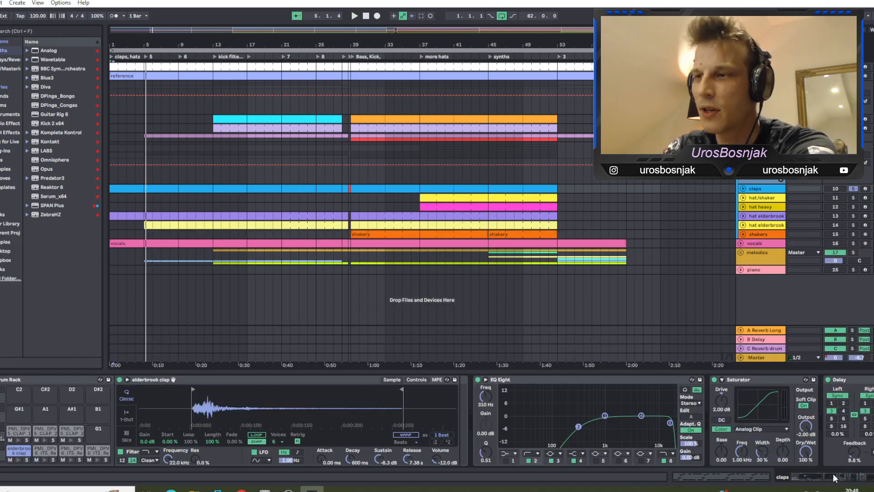
Step: Examine the claps track's EQ Eight, Saturator, Delay and sidechain Compressor while playing the claps, ending on the Delay's Dry/Wet
drag(832, 477, 841, 476)
click(606, 382)
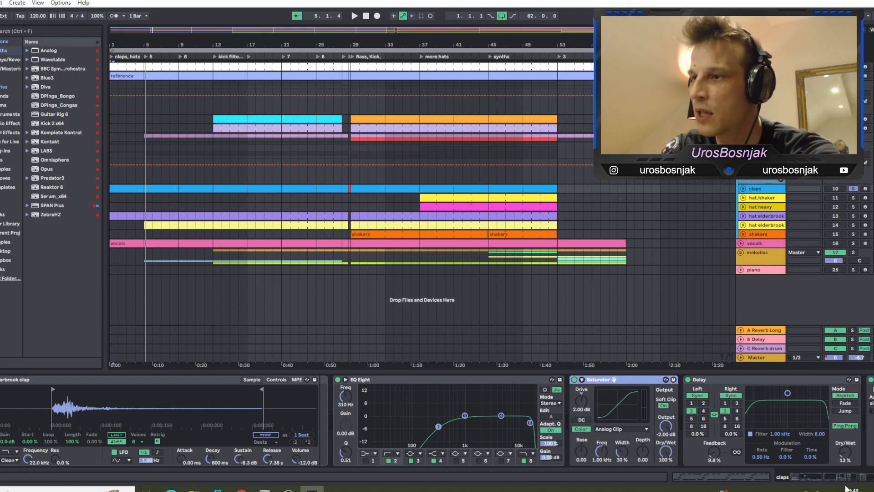
scroll(495, 419, down, 5)
click(499, 380)
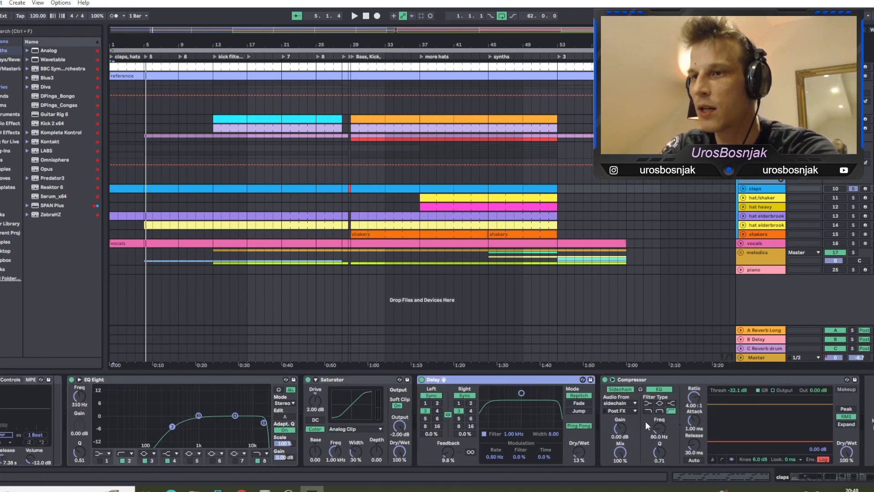
key(space)
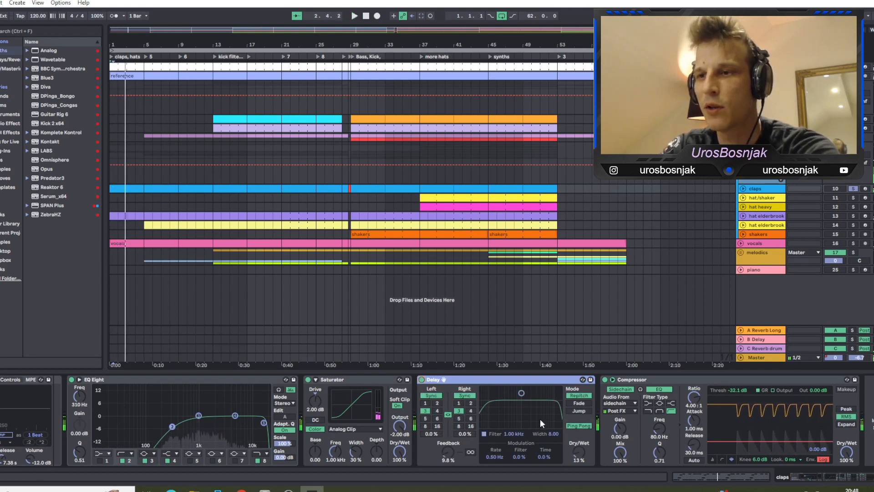
click(579, 451)
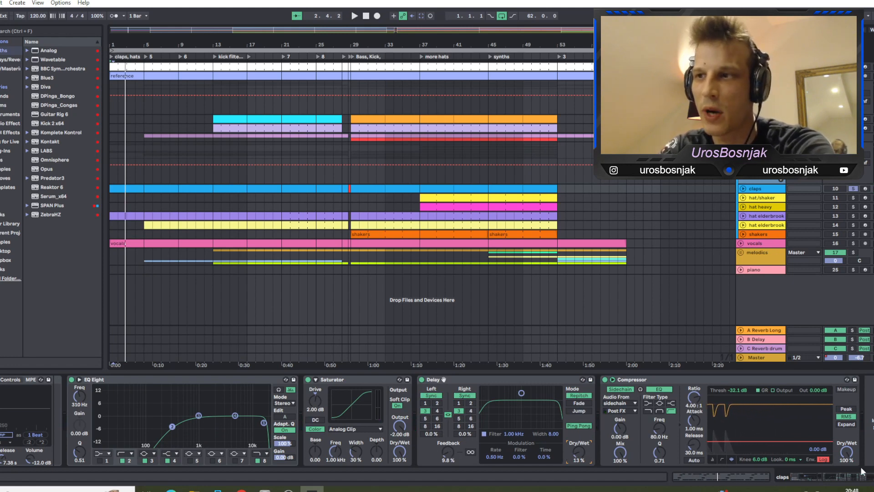
click(827, 476)
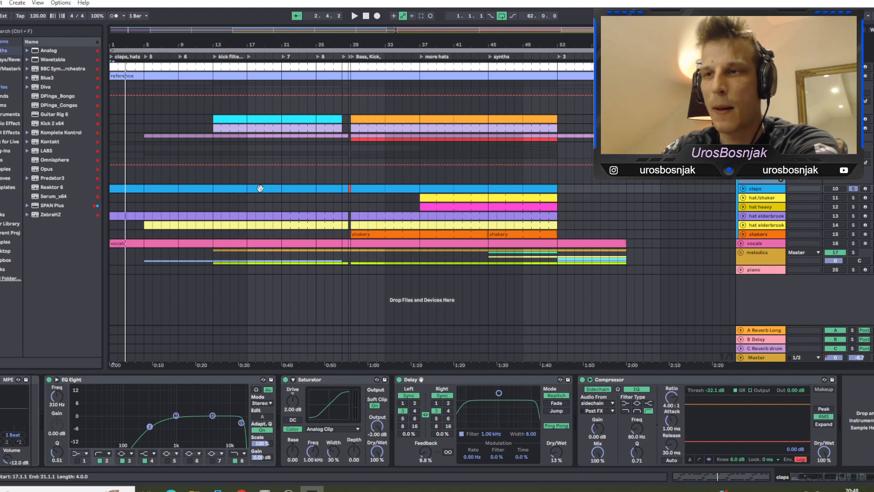
Step: Unfold the claps track around bar 28.4 to show its Delay Dry/Wet automation, and play the short clip before bar 29
drag(349, 47, 355, 65)
click(305, 189)
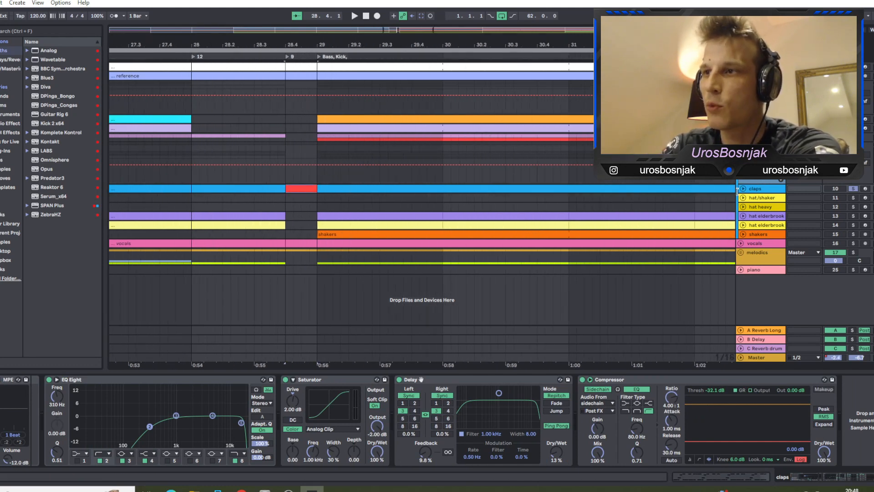
click(743, 190)
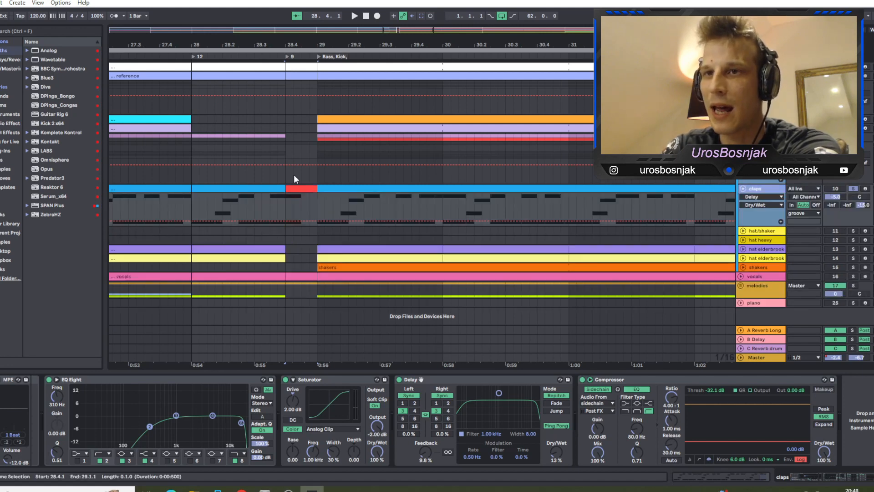
click(239, 57)
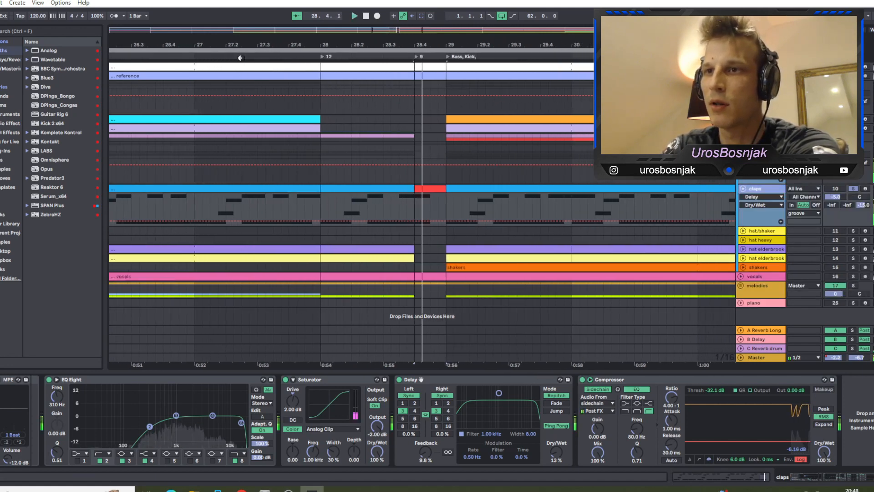
key(space)
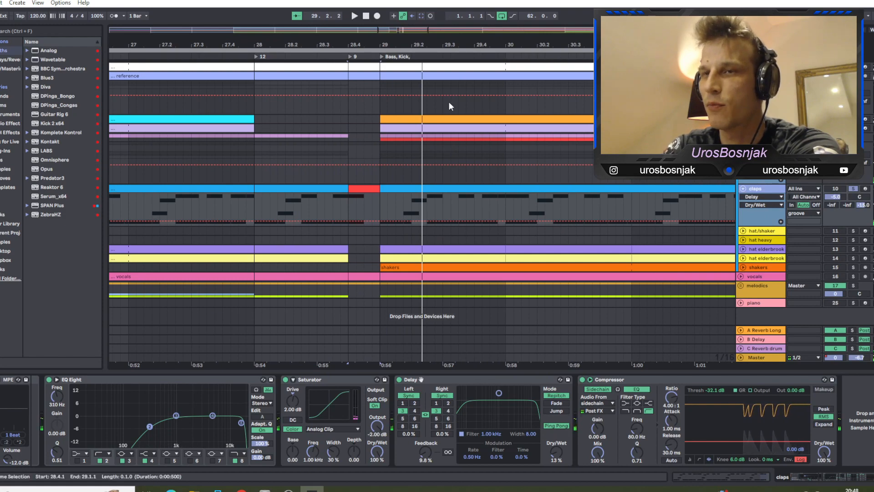
Step: Play the hat/shaker clip at bar 37 in solo and unfold its track
drag(460, 34, 398, 1)
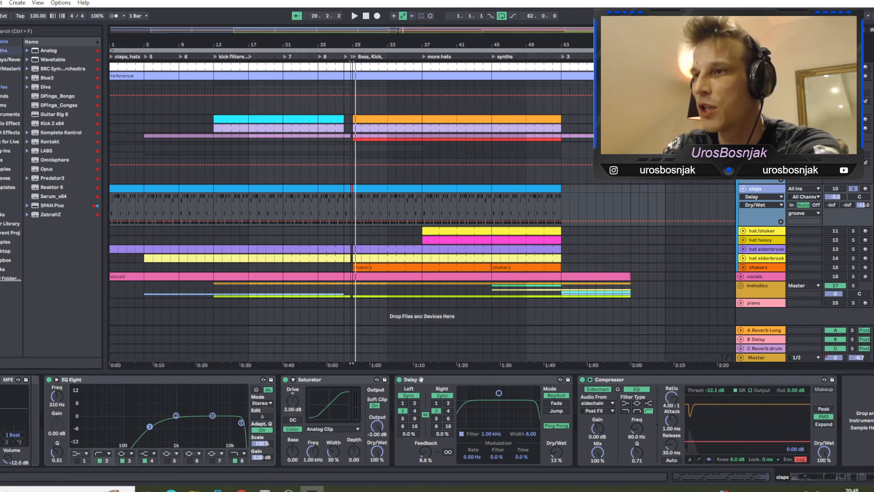
click(446, 226)
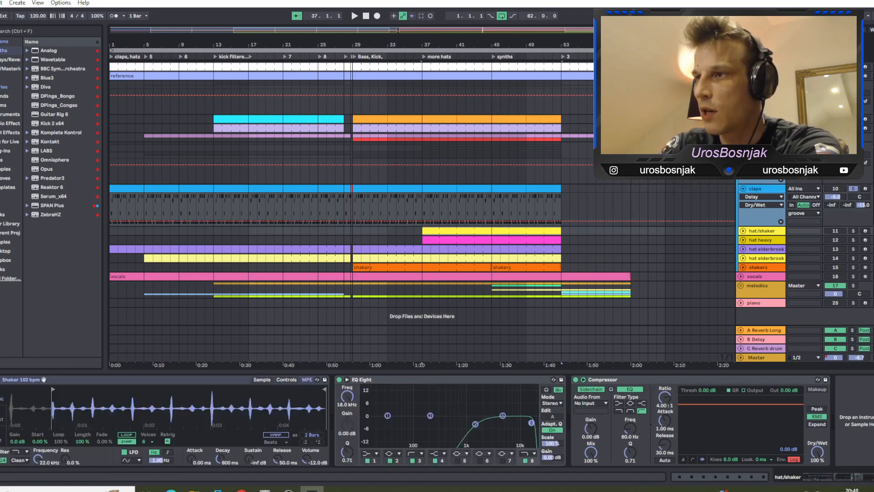
click(853, 230)
key(space)
click(743, 231)
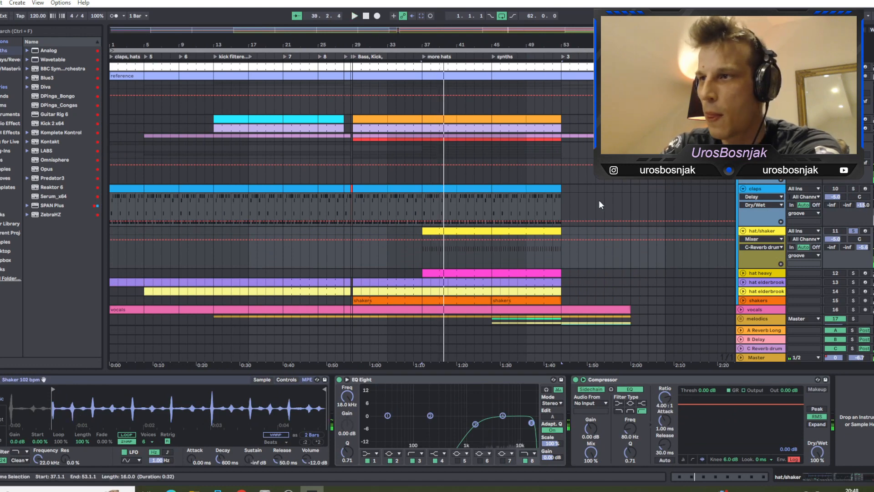
Step: Unfold the hat heavy track and play its clip at bar 37 in solo
scroll(501, 267, down, 3)
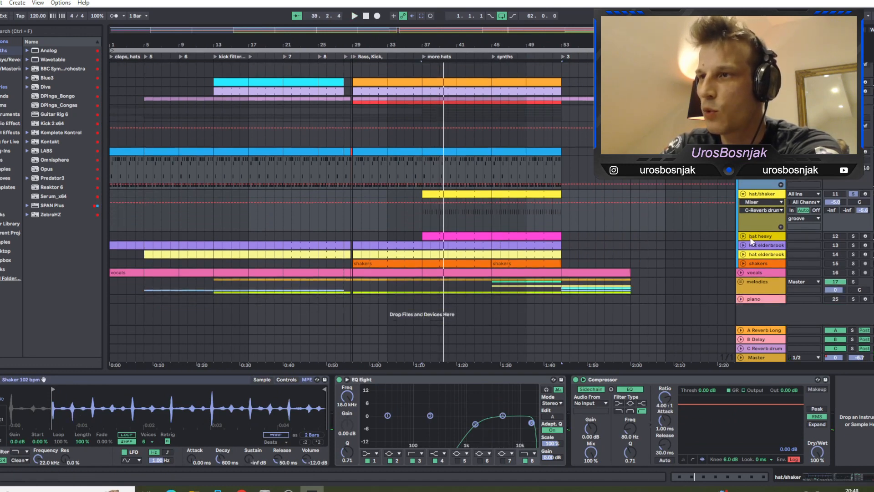
click(743, 236)
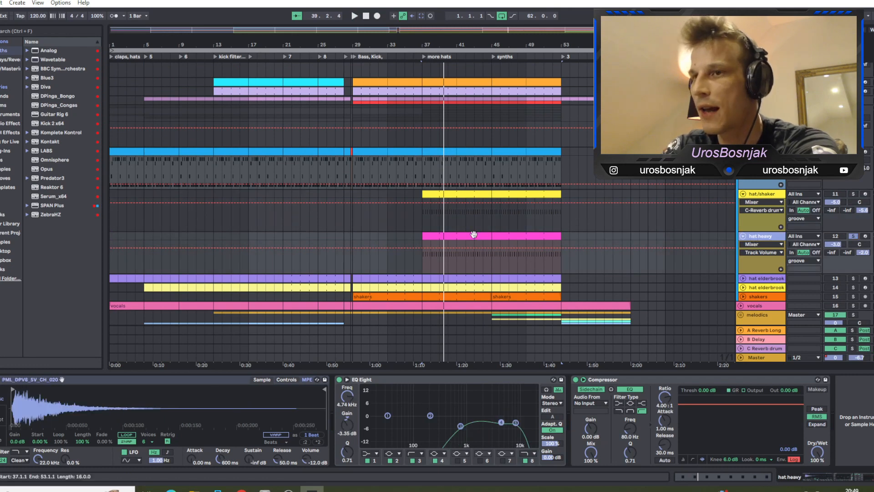
click(482, 235)
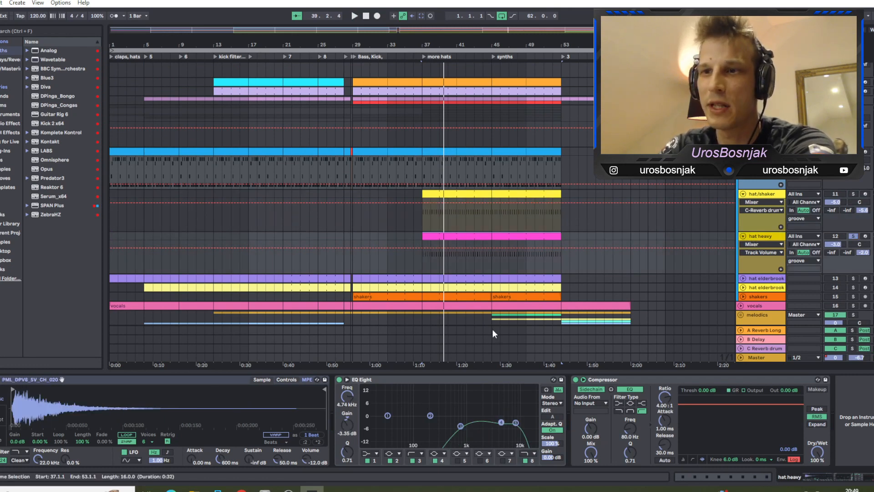
key(space)
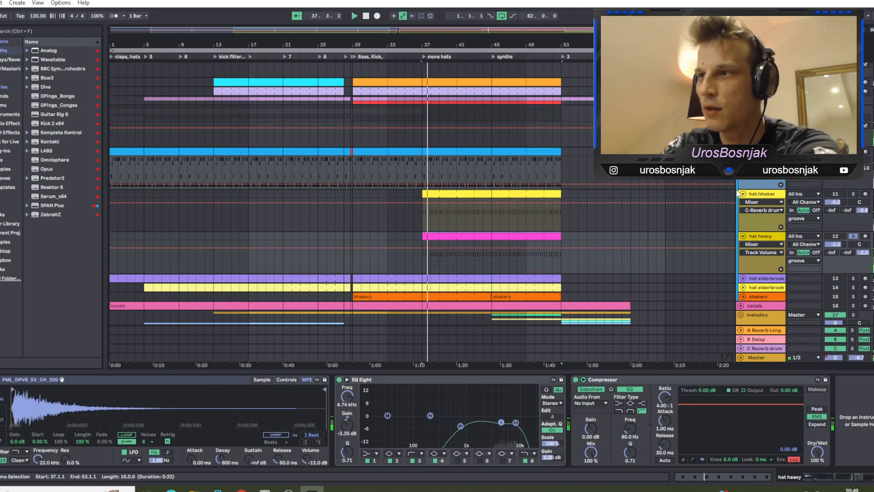
Step: Show the hat heavy track's C-Reverb drums send and inspect the Reverb on that return track during playback
click(863, 253)
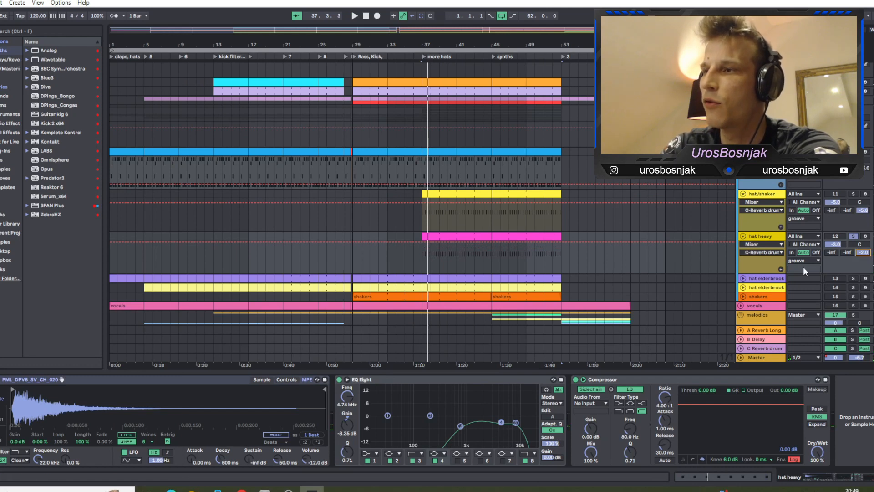
scroll(765, 319, down, 2)
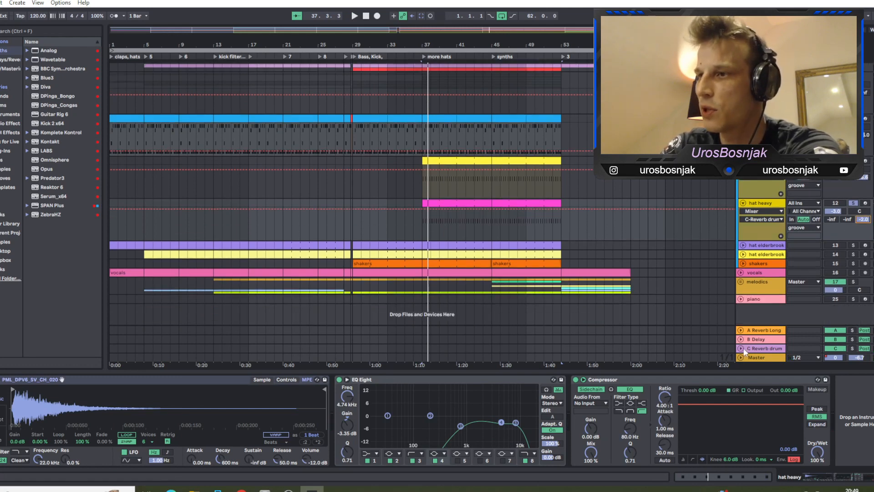
click(756, 348)
key(space)
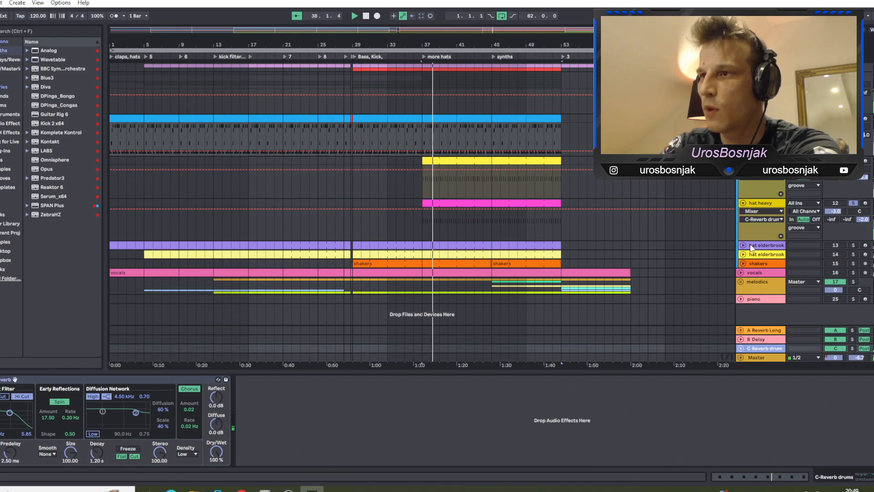
Step: Play the two hat elderbrook tracks in solo one after the other, from bar 3 and bar 5, showing their samples
click(380, 245)
click(122, 253)
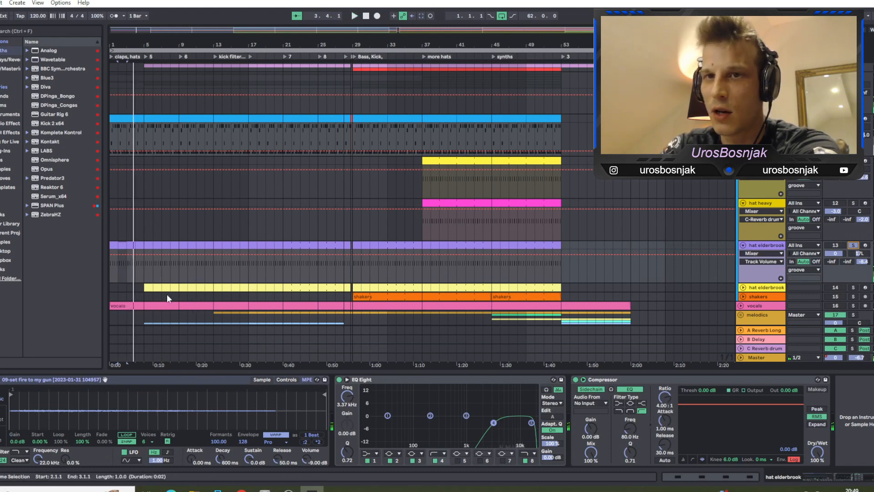
click(155, 288)
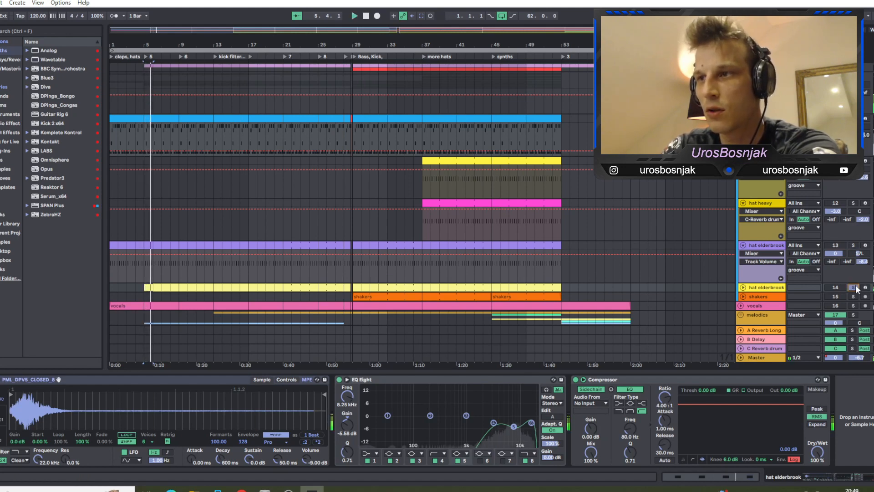
Step: Play the shakers in solo from bar 29, and inspect their audio clip and device chain
click(387, 296)
key(space)
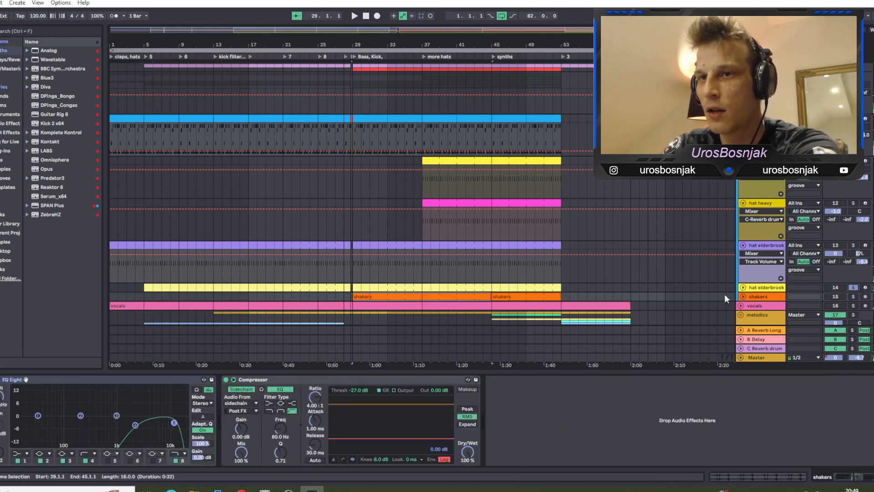
click(852, 296)
key(space)
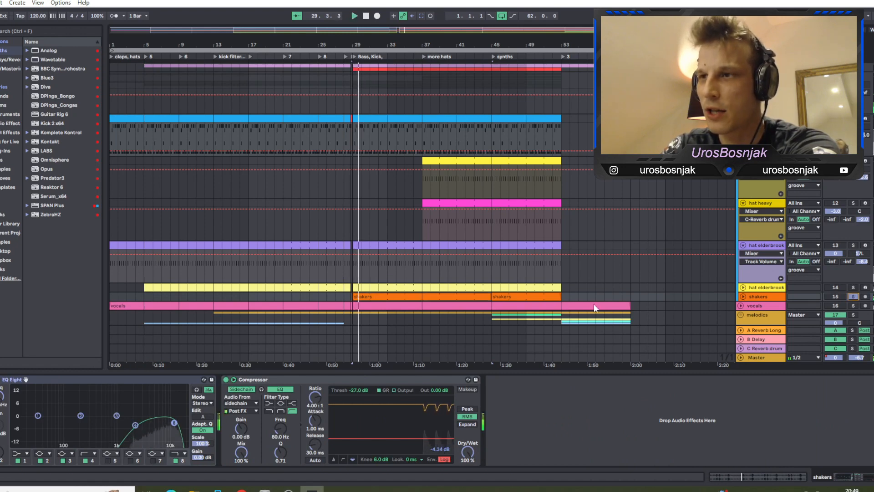
double_click(363, 297)
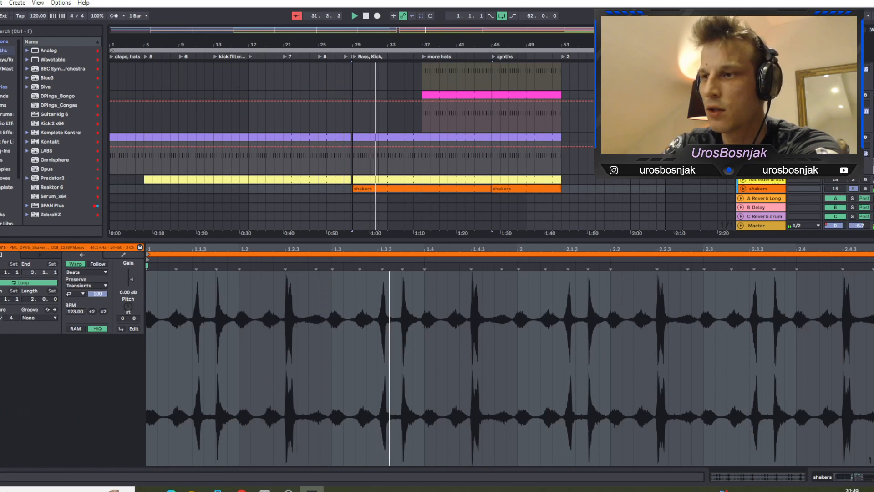
click(846, 476)
Step: Play the whole groove group from the "more hats" locator at bar 37 and fold its unfolded claps and hat tracks
scroll(679, 246, up, 5)
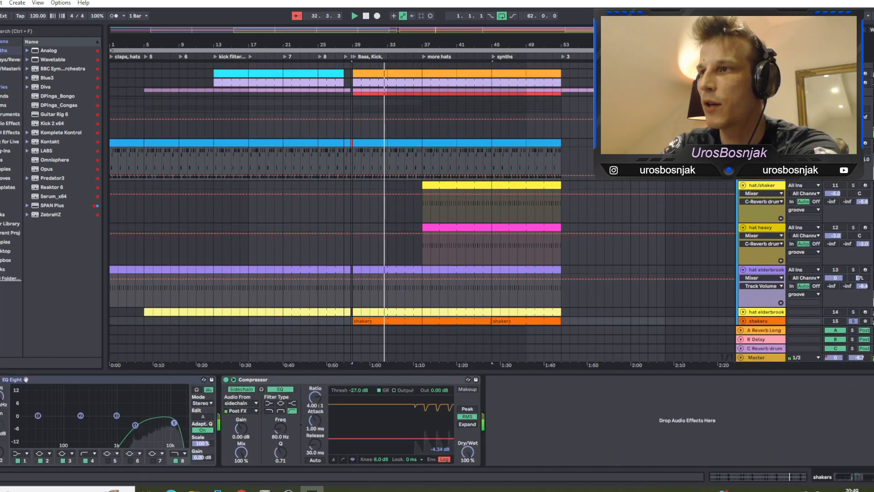
click(424, 57)
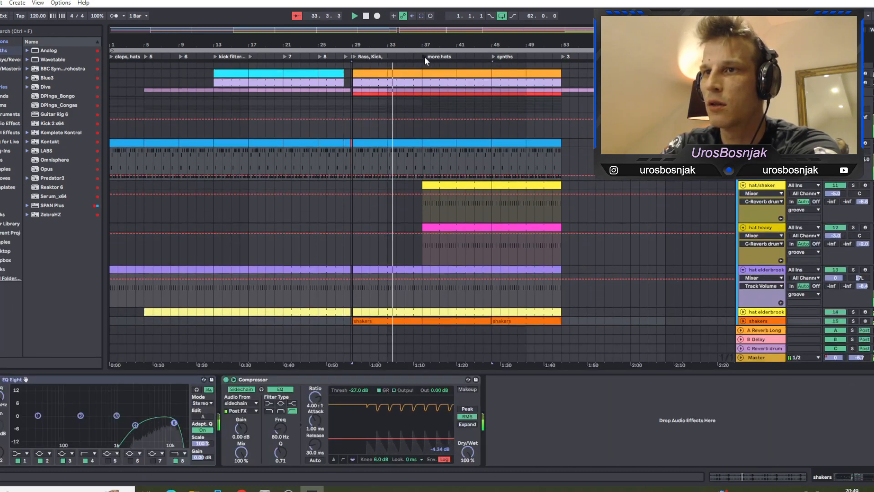
click(743, 143)
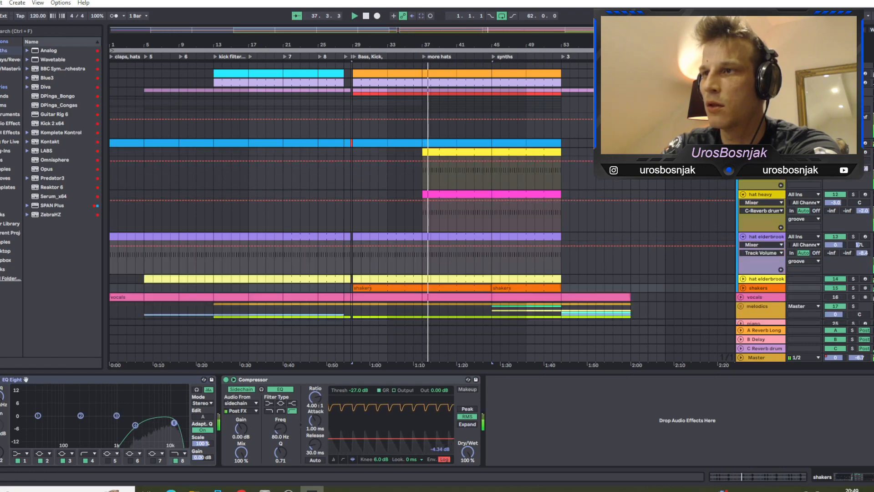
click(743, 153)
click(743, 162)
scroll(743, 162, up, 3)
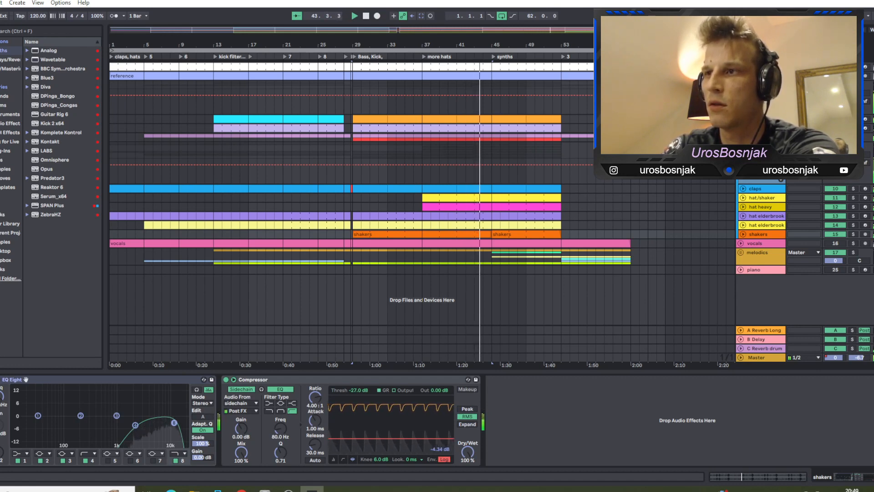
Step: Collapse the groove group and the group above it, and stop playback
click(741, 146)
click(741, 85)
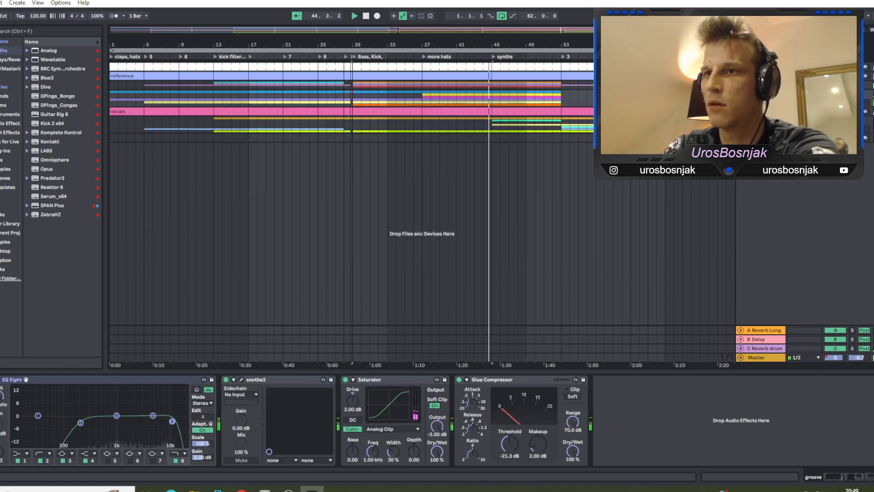
key(space)
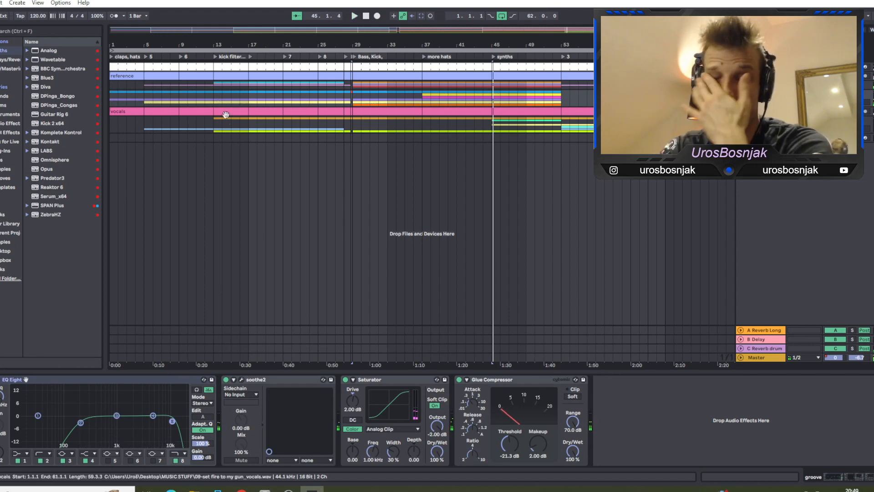
Step: Inspect the vocals track's EQ Eight and Compressor, unfold its waveform and play the vocals from bar 5
click(224, 113)
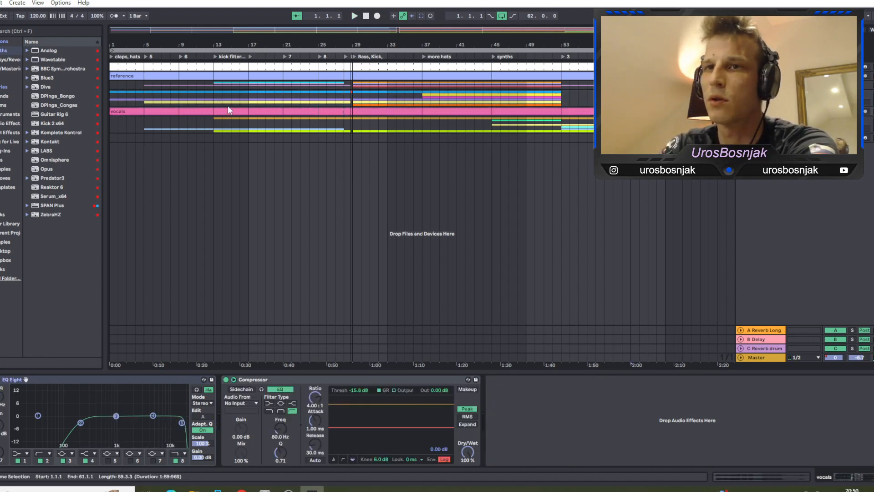
click(332, 374)
click(740, 111)
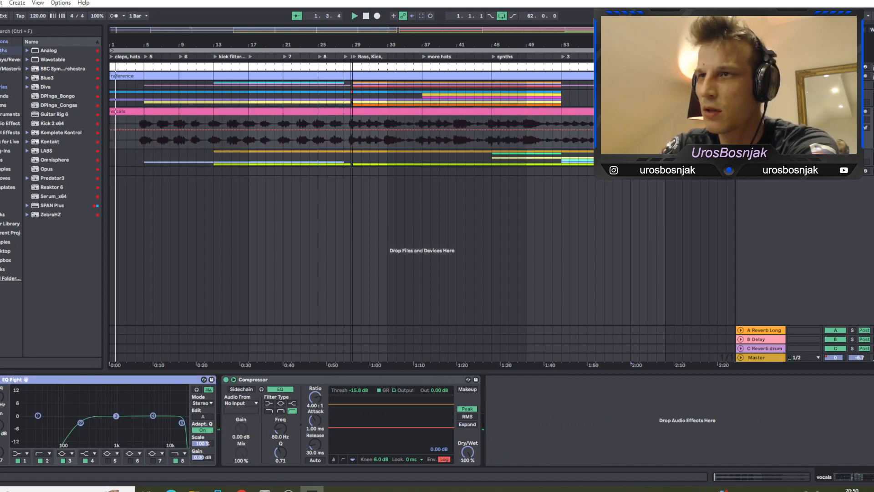
click(150, 60)
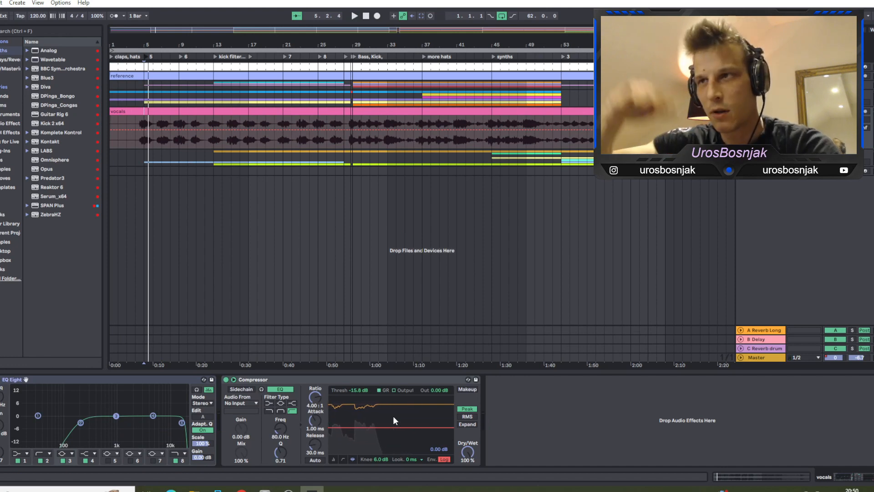
Step: Fold the vocals track and unfold the melodics group beneath it
click(354, 111)
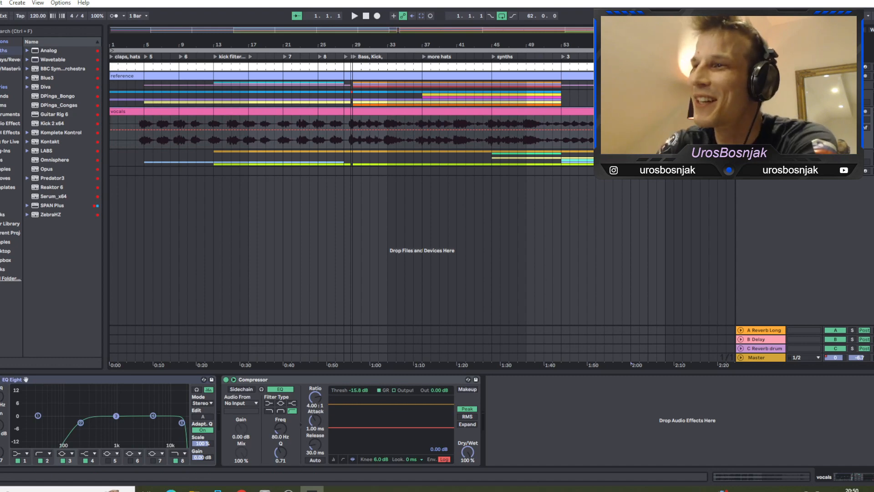
click(741, 111)
click(741, 120)
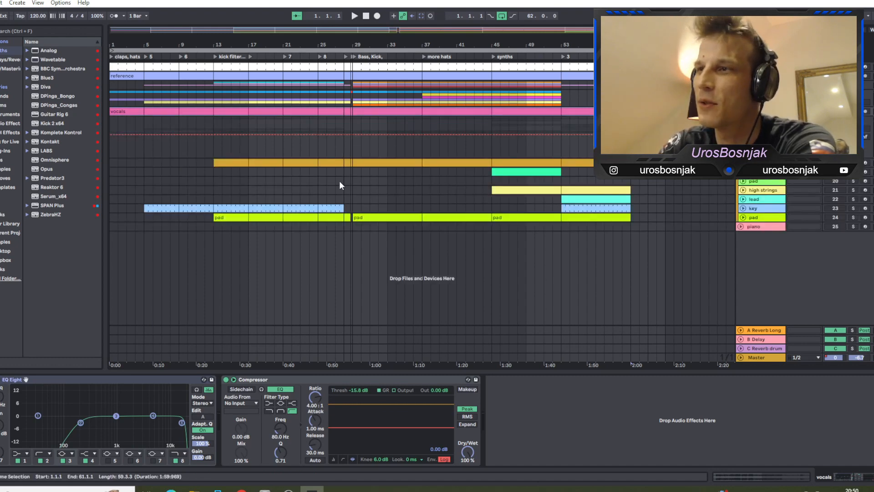
Step: Unfold the plucks track and show its track volume automation in a separate lane
click(231, 162)
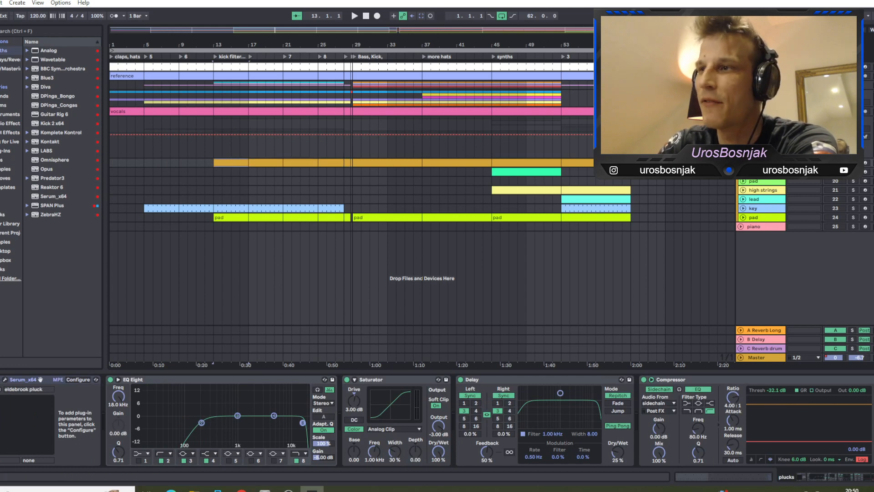
click(743, 162)
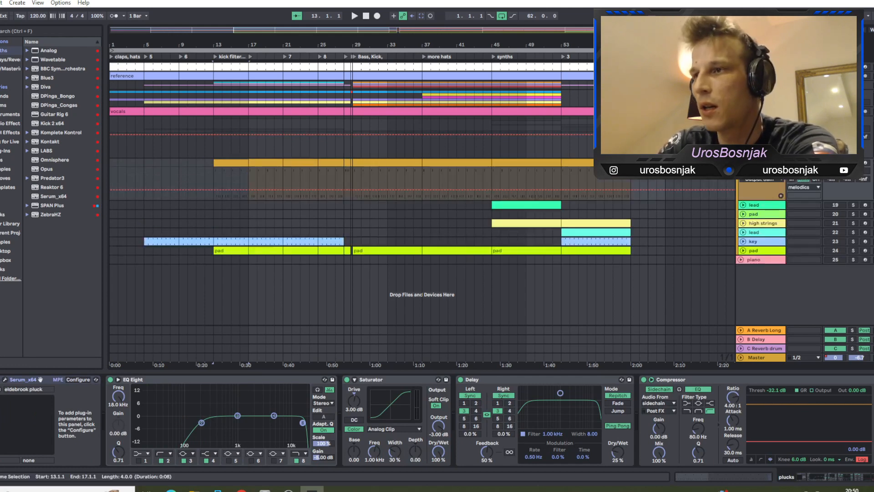
click(834, 171)
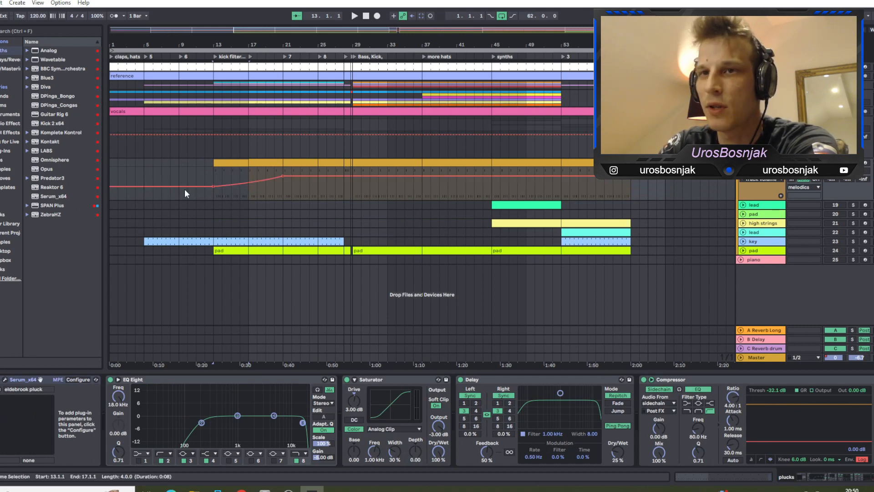
click(781, 196)
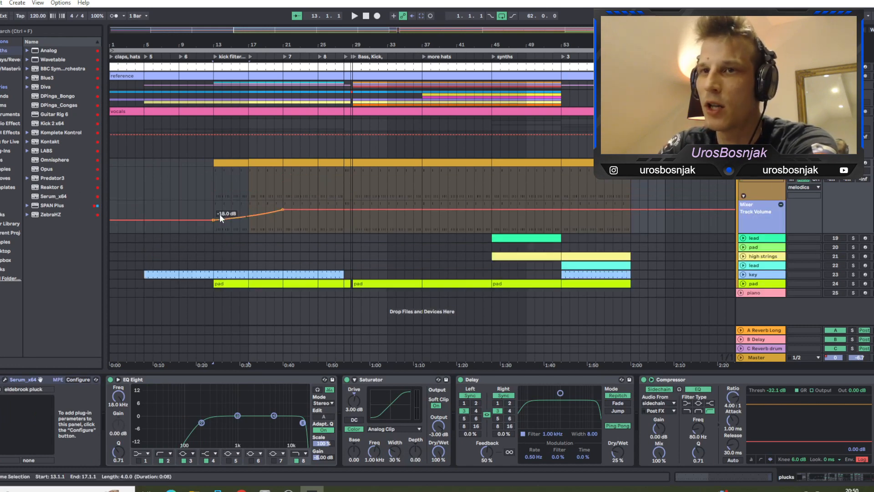
Step: Inspect the plucks track's Saturator, Delay and Serum patch, switching oscillator B's wavetable to the 2D display, and close Serum
click(403, 381)
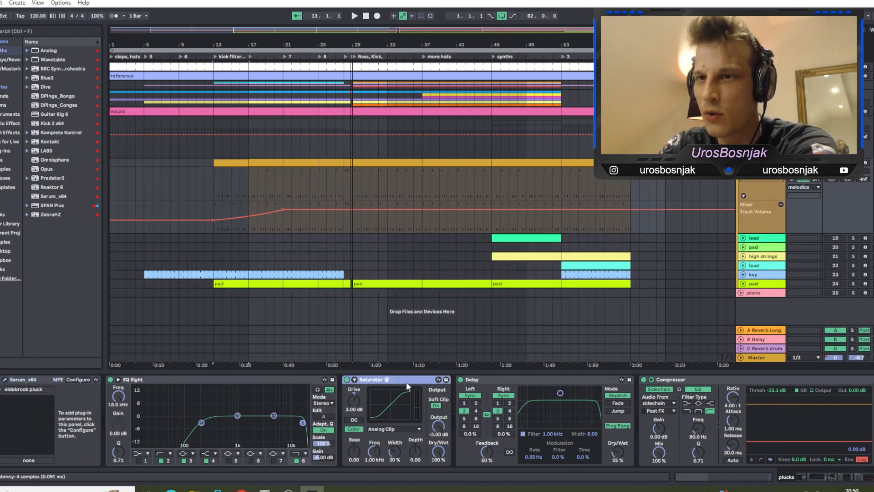
click(552, 382)
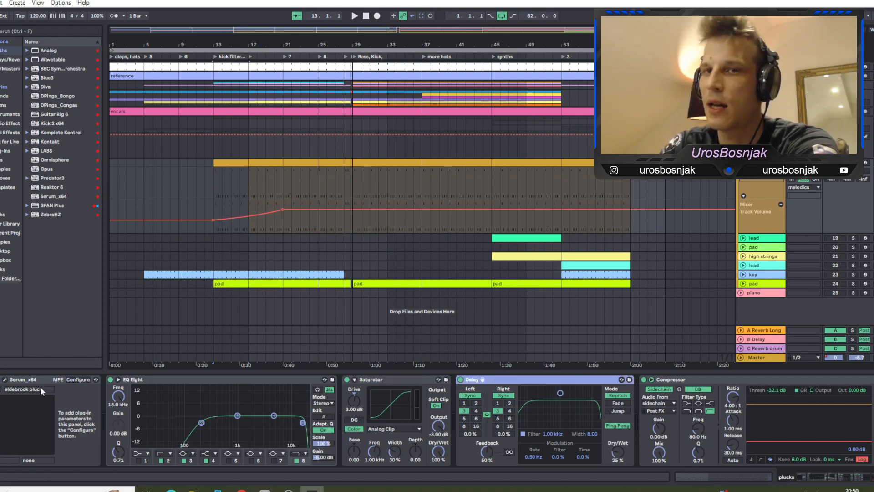
click(6, 380)
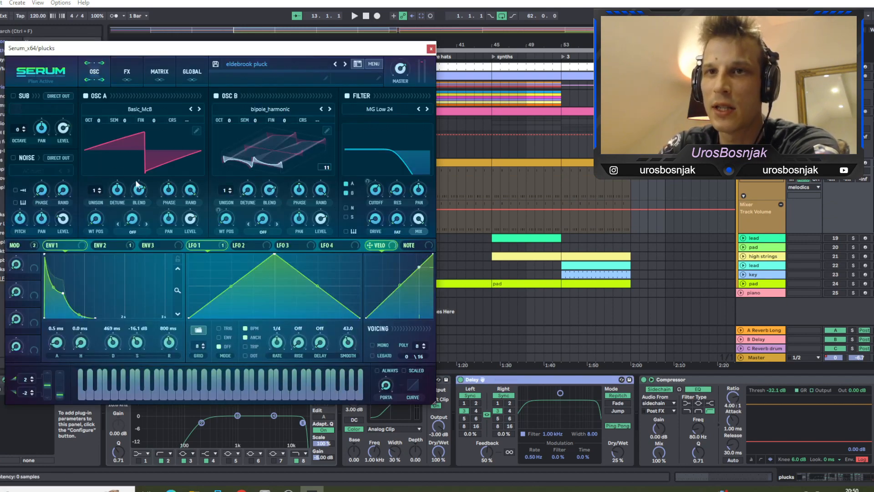
click(281, 143)
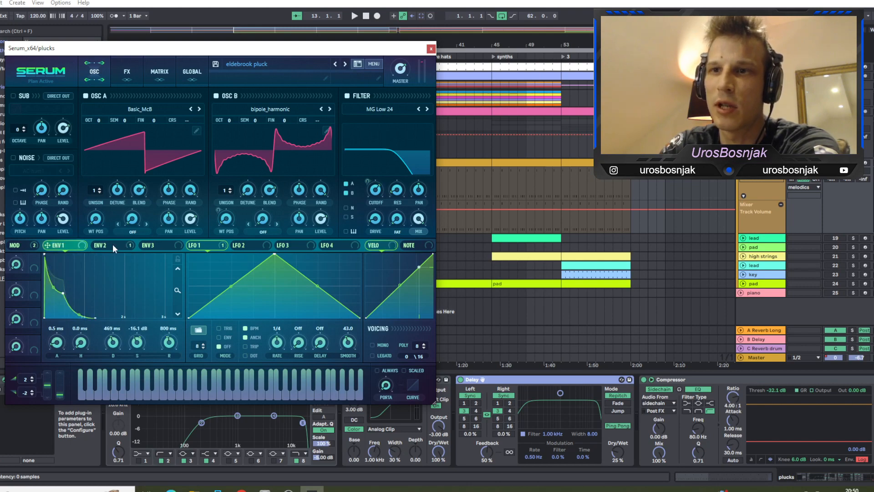
click(432, 49)
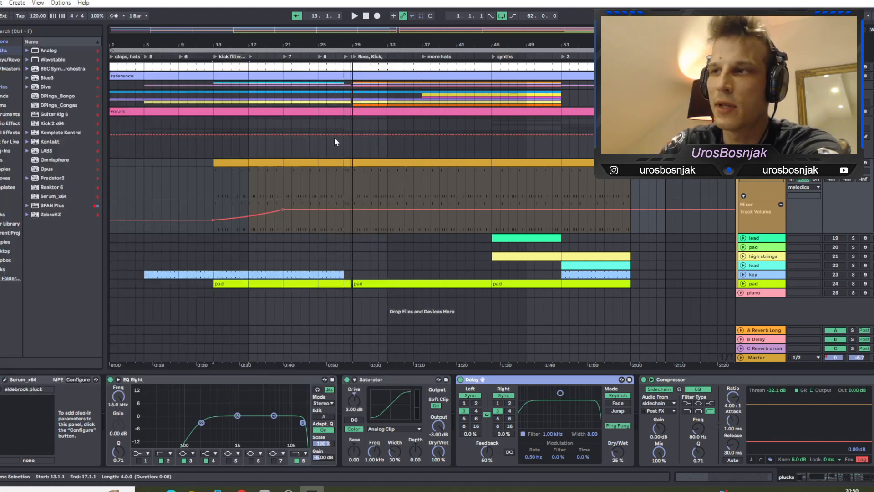
Step: Open the plucks clip at bar 13 and examine its MIDI notes
double_click(246, 162)
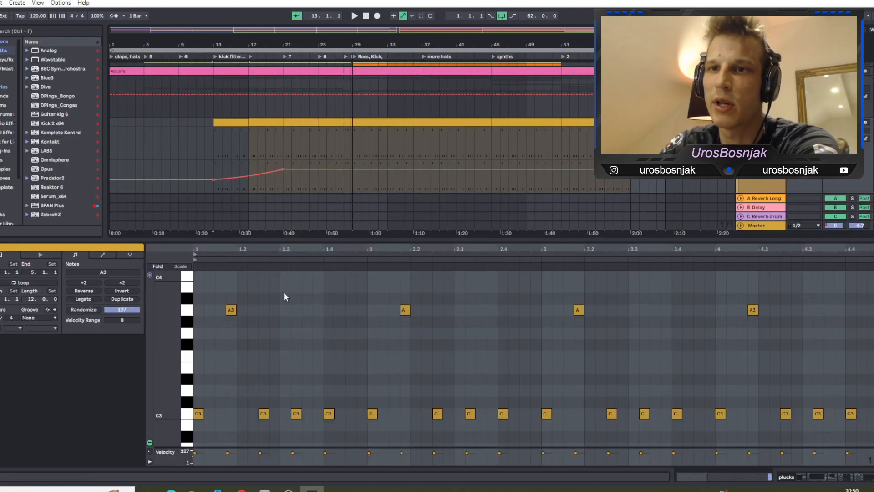
click(335, 361)
scroll(254, 368, down, 1)
drag(170, 305, 161, 305)
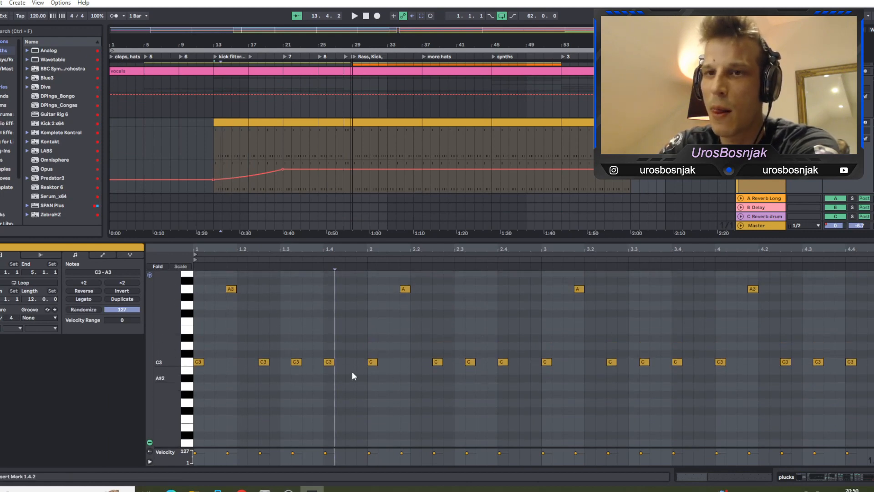
Step: Colour the plucks clip that contains bar 28 green and show its whole note pattern
drag(346, 48, 346, 41)
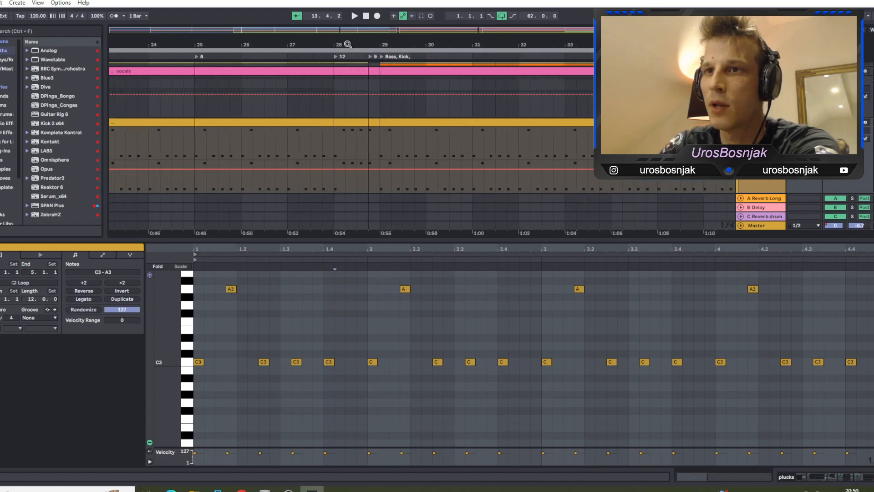
drag(383, 142, 330, 125)
right_click(346, 126)
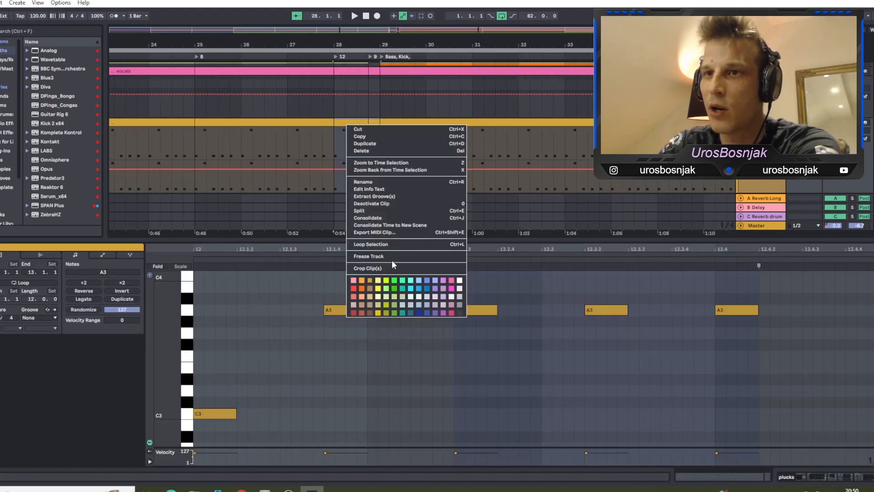
click(406, 286)
double_click(410, 248)
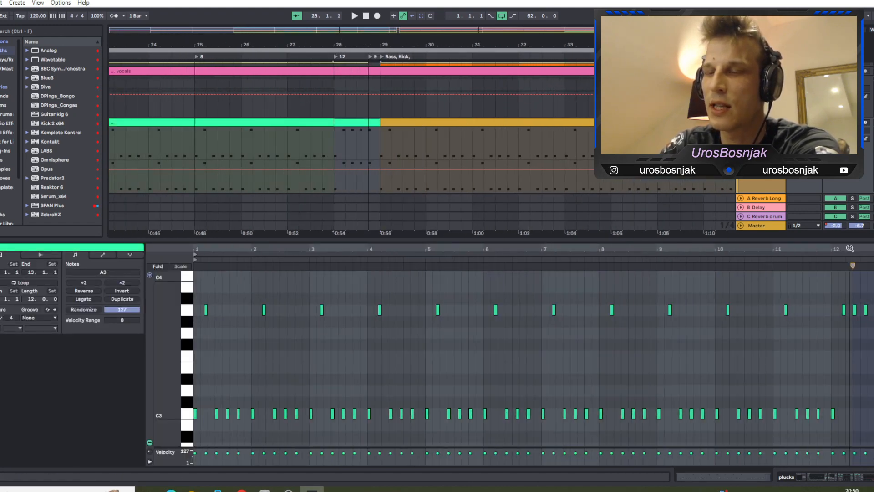
Step: Lengthen all notes of the green plucks clip and consolidate bar 28 into its own clip
key(ctrl+a)
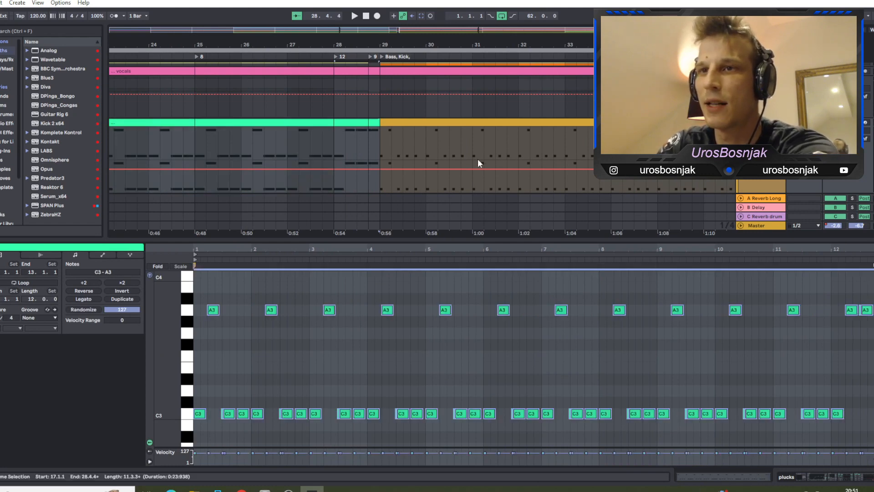
drag(378, 140, 335, 121)
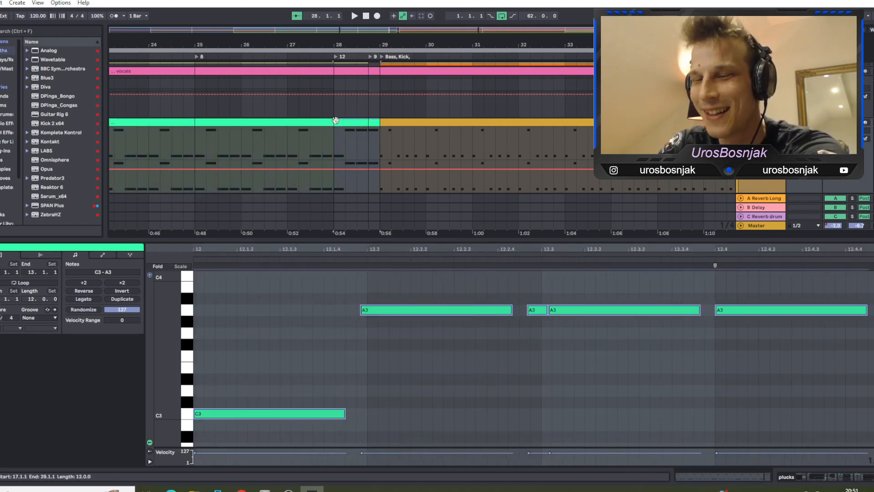
key(ctrl+j)
Step: Recolour the plucks clip at bar 28 light orange
right_click(347, 122)
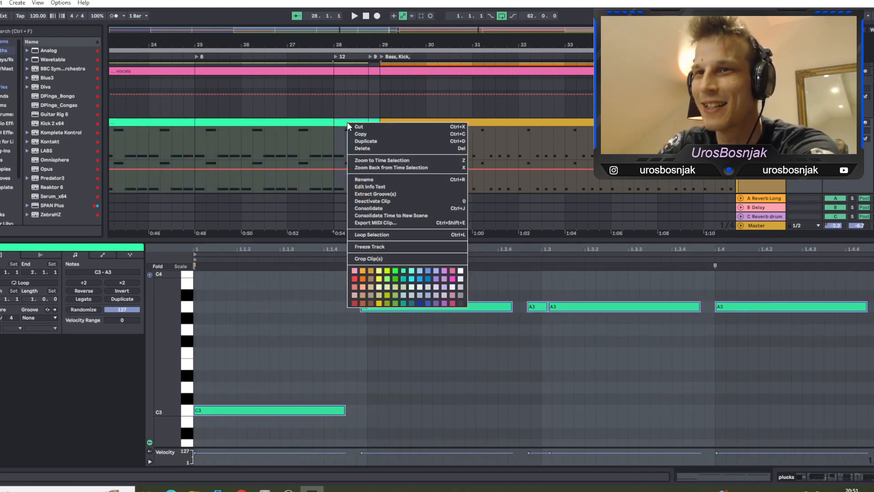
click(363, 295)
scroll(385, 47, down, 5)
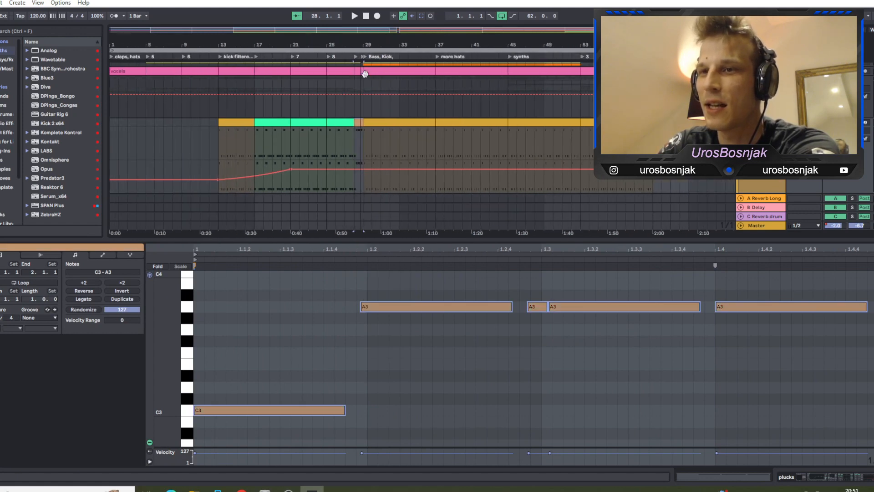
Step: Look over the notes of the bar 28 plucks clip and of the green clip before it
scroll(368, 43, down, 1)
click(274, 421)
click(566, 295)
click(720, 306)
click(303, 123)
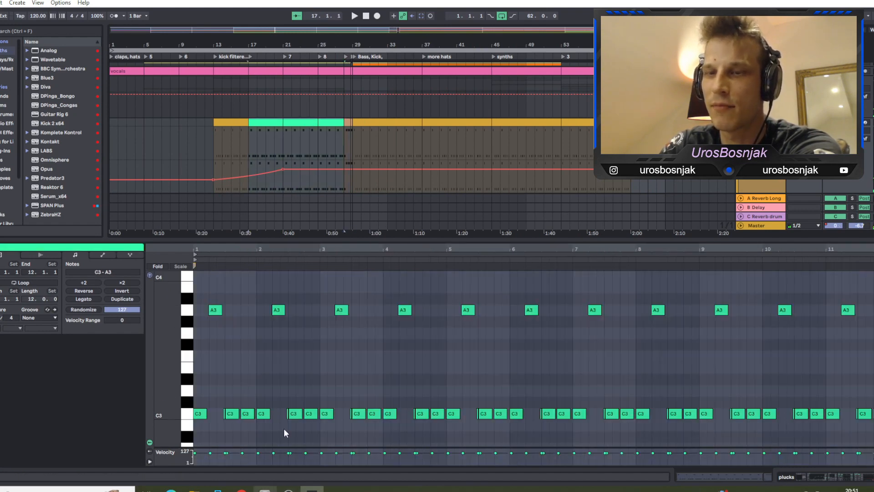
Step: Play the plucks in solo from bar 13 with their device chain shown, and take the track out of solo
click(239, 123)
key(space)
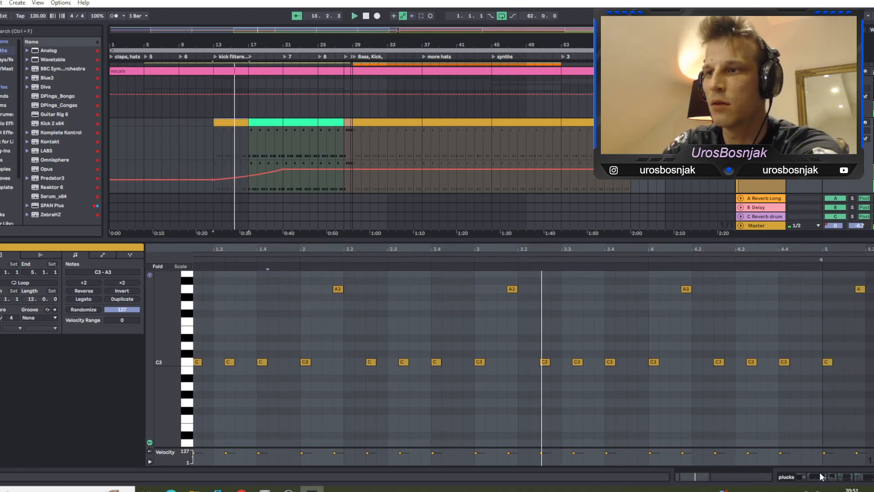
click(819, 472)
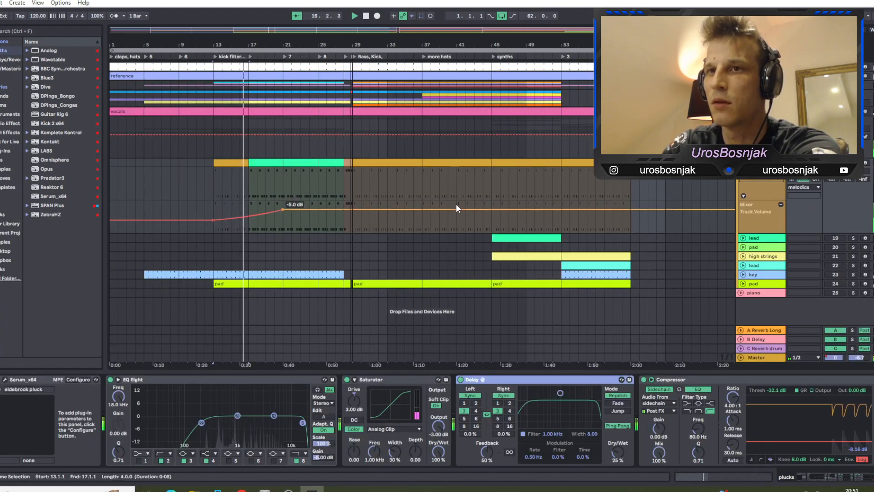
key(s)
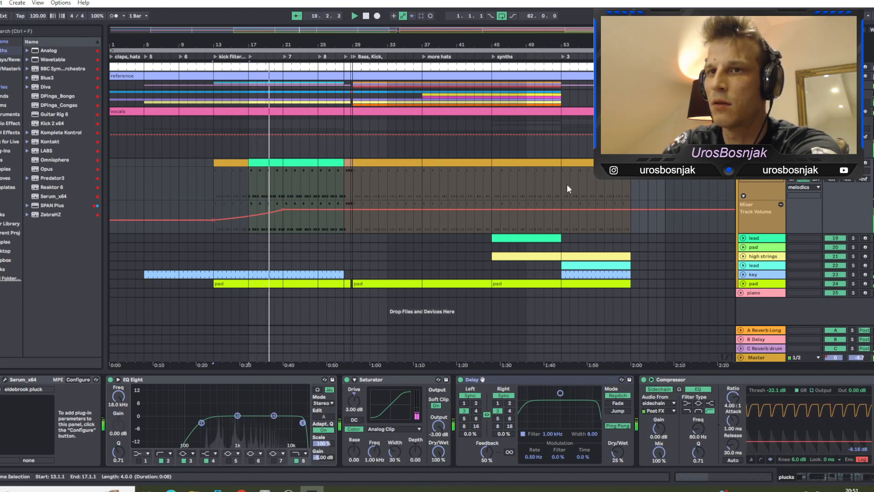
Step: Undo the note-length and bar 28 edits on the plucks, and play the arrangement from bar 17
click(257, 163)
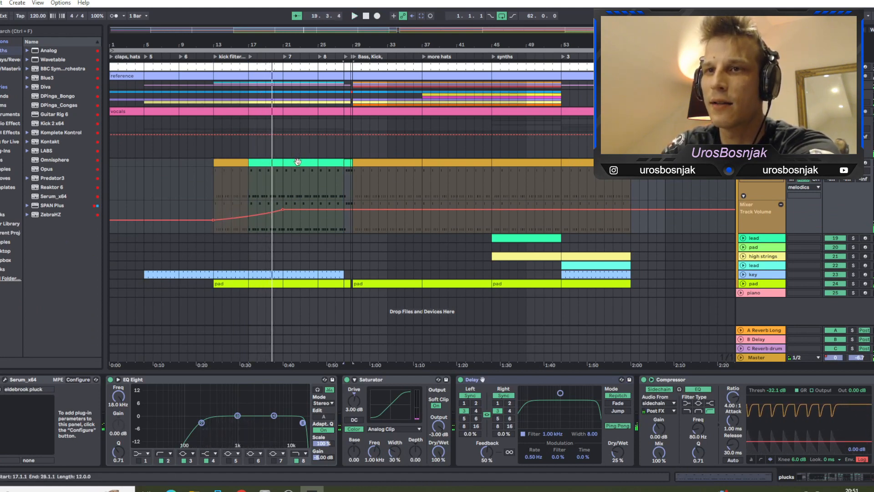
key(space)
key(space)
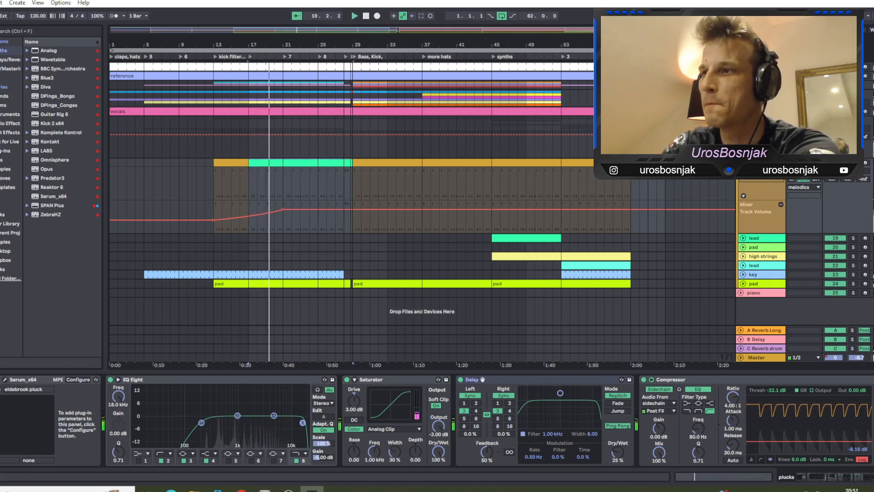
Step: Fold the plucks track and play the key track in solo from bar 5
click(743, 163)
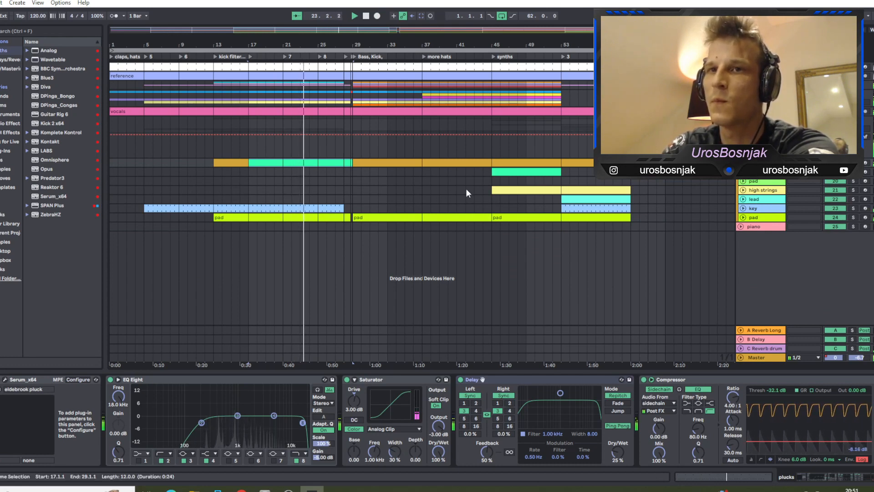
click(137, 208)
key(space)
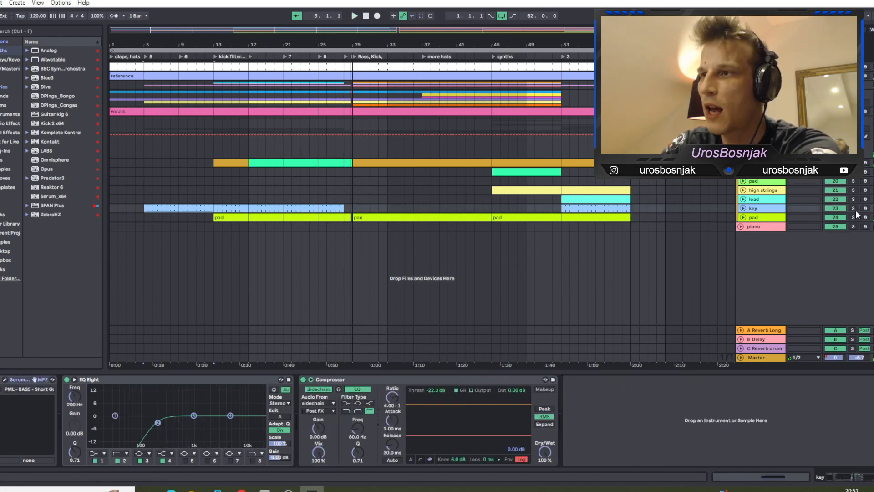
click(853, 208)
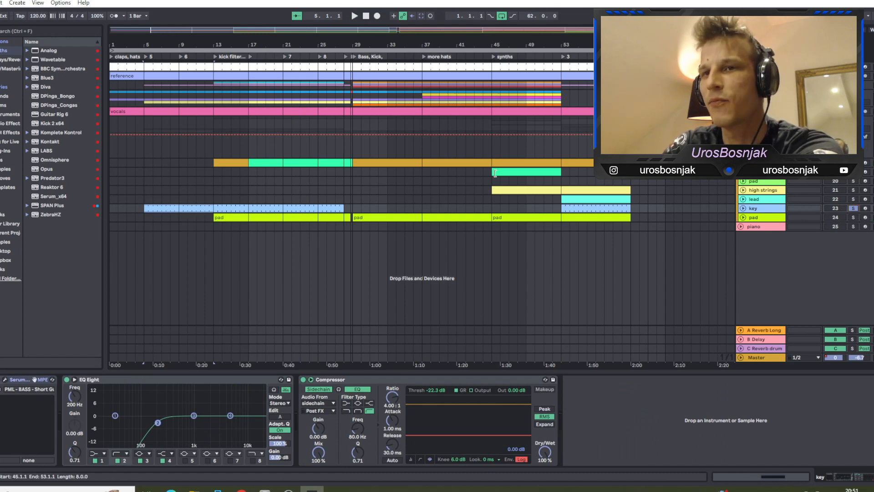
key(space)
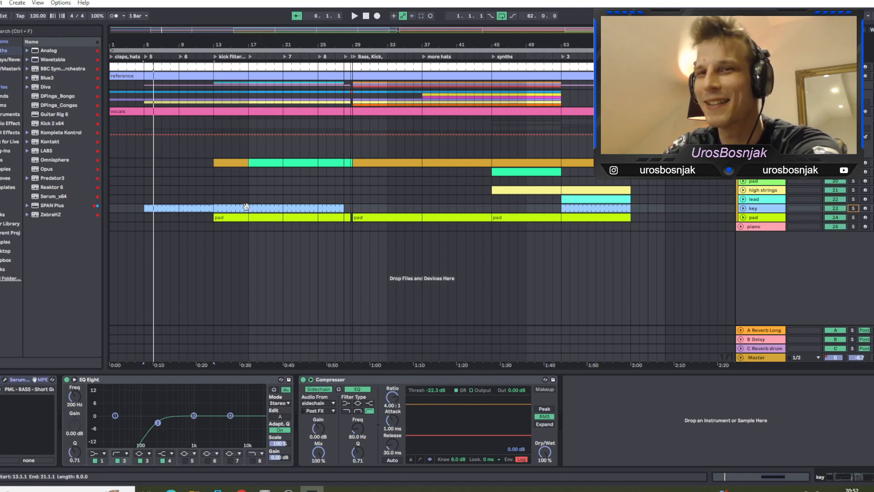
Step: Examine the key track's Serum patch "PML - BASS - Short Guitar Bass" and close its window
click(5, 380)
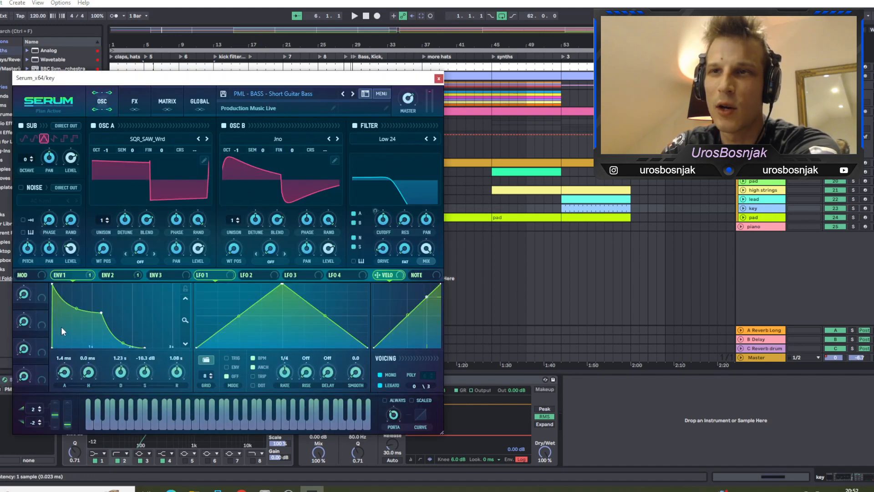
click(439, 78)
Step: Play the key track from bar 6 together with the other tracks and in solo, and unfold its lane
key(space)
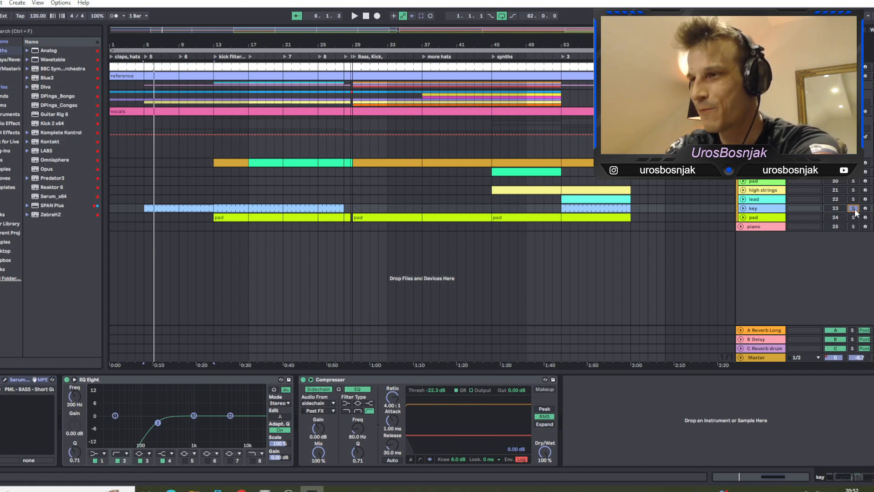
key(space)
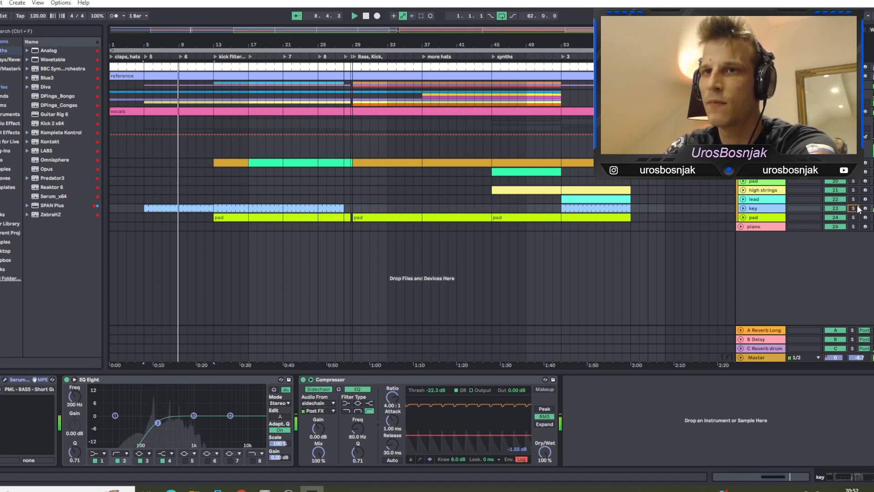
click(744, 208)
click(853, 209)
key(space)
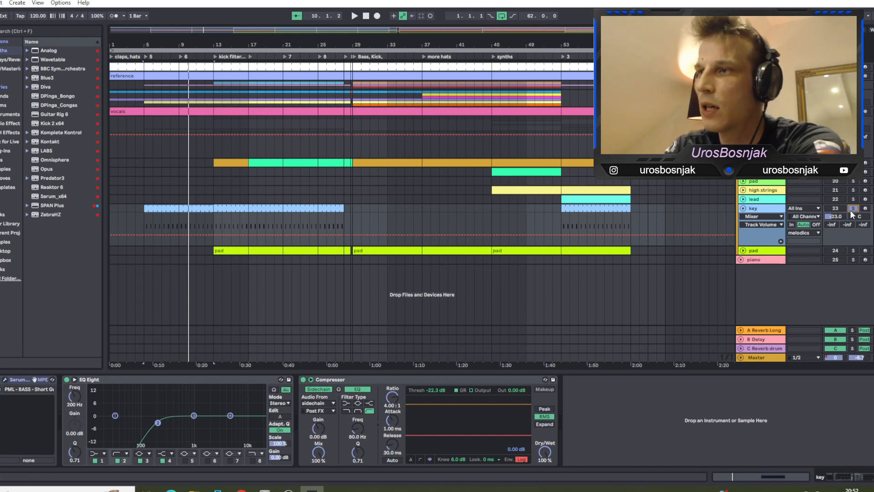
click(851, 208)
Step: Examine the Serum patch "PML - LEAD - Cats and Snacks" of the lead clip at bar 45 and close its window
click(540, 170)
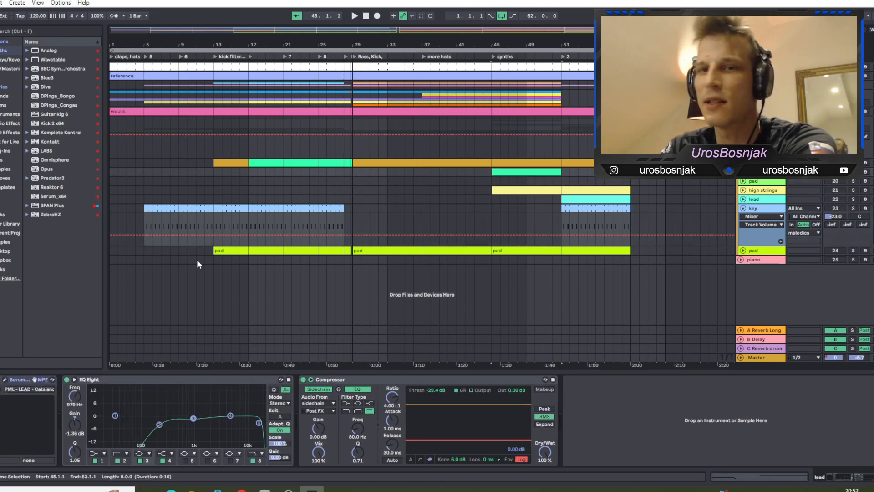
click(5, 382)
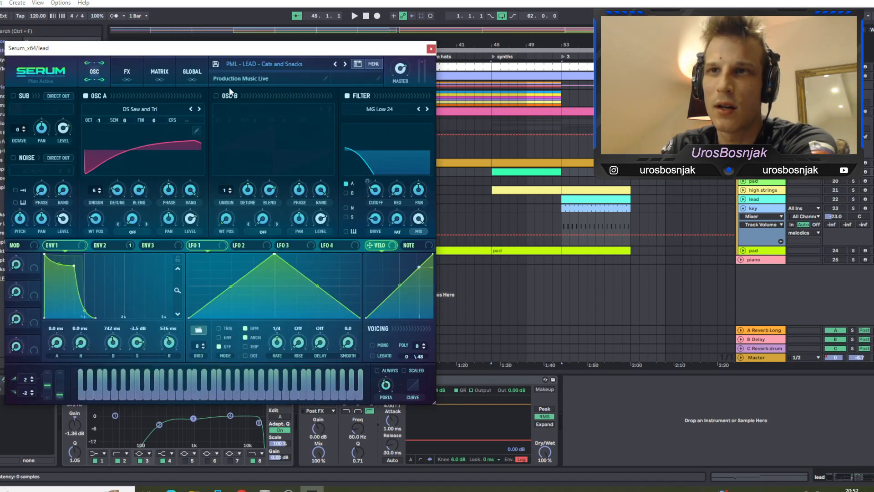
click(431, 49)
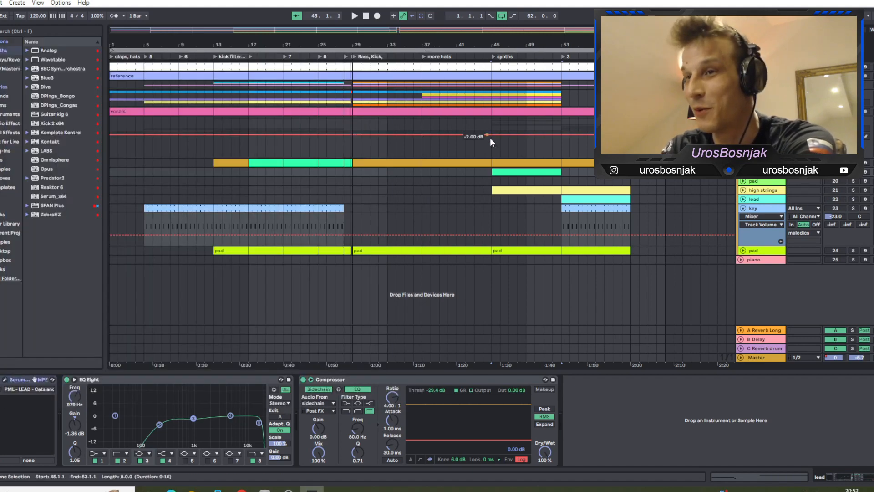
Step: Examine the notes of the lead clip at bar 45, play it, and return to the track's devices
double_click(514, 171)
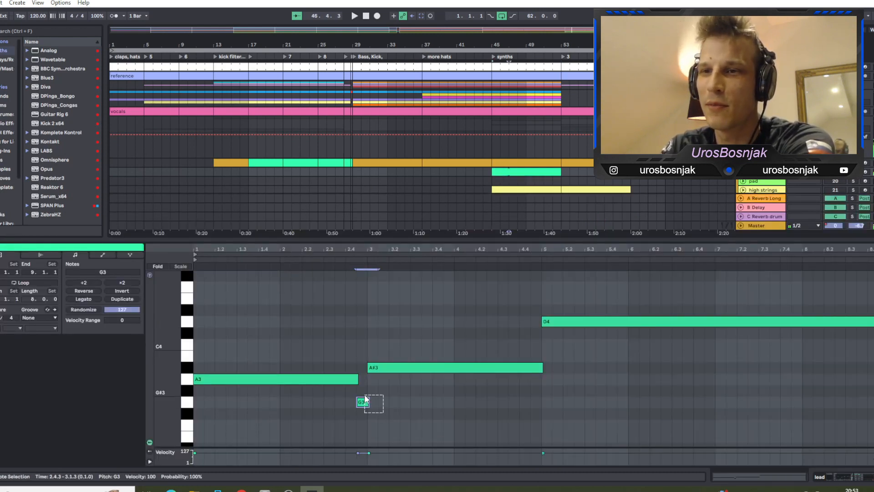
click(443, 367)
click(628, 321)
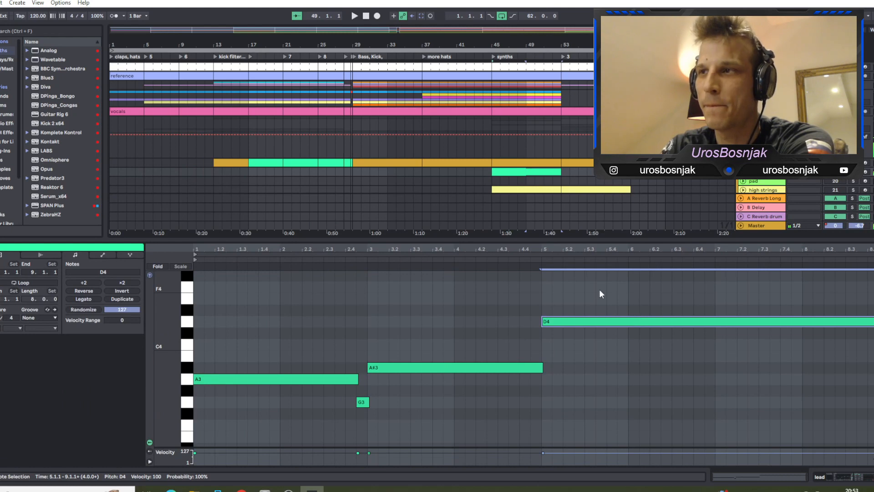
key(space)
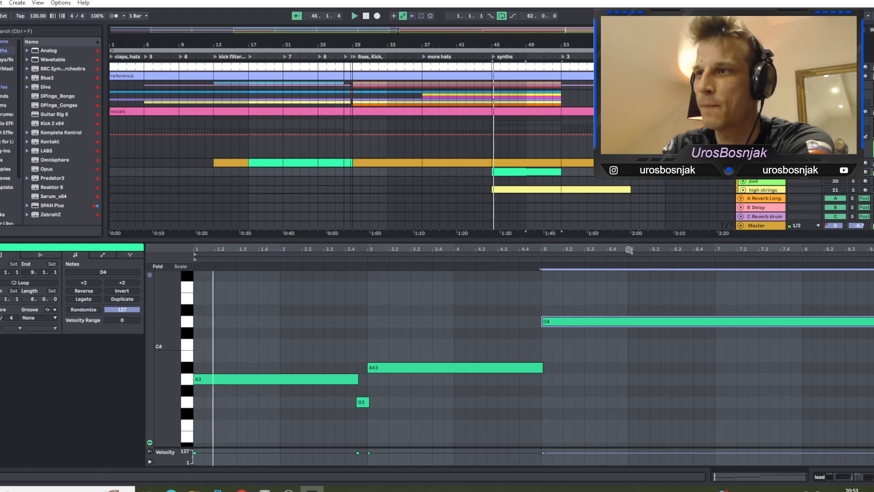
click(827, 476)
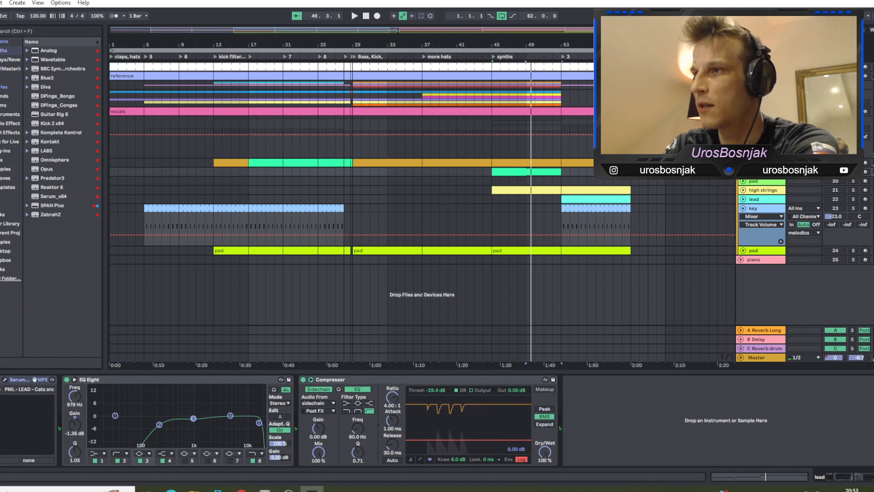
Step: Play the arrangement from the "synths" locator while following the lead clip's notes and device chain, and stop at the third locator section
click(485, 56)
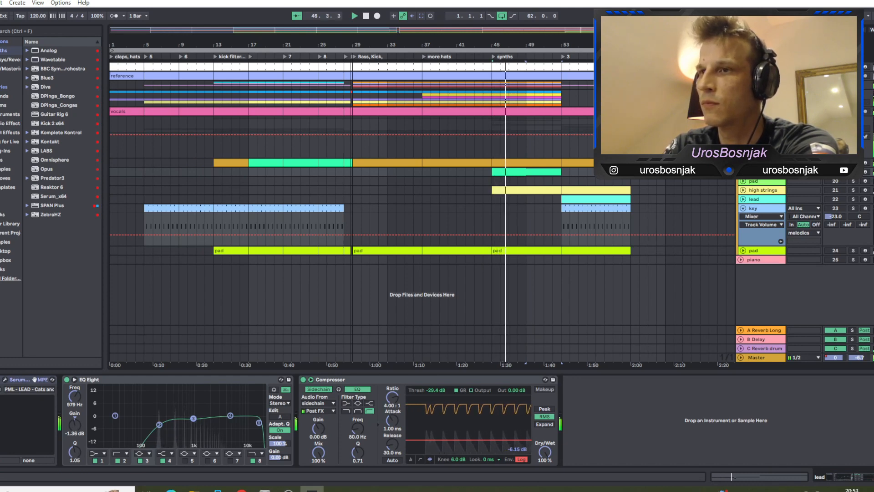
double_click(531, 172)
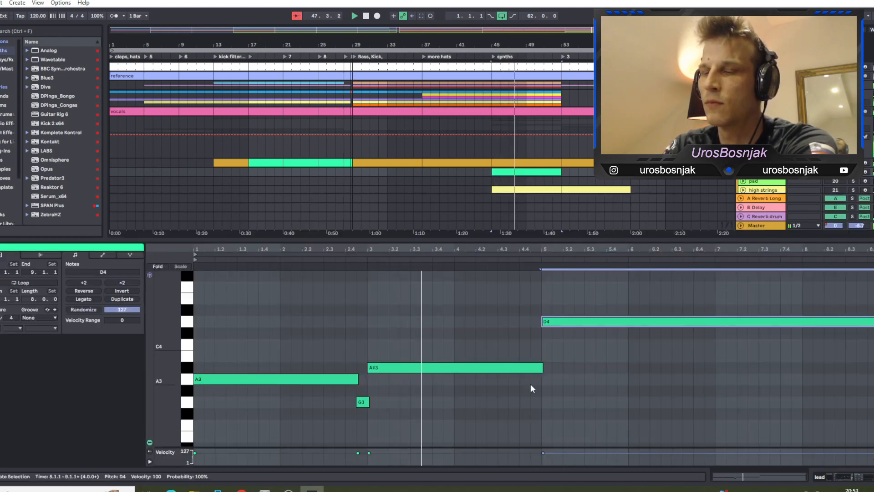
click(638, 355)
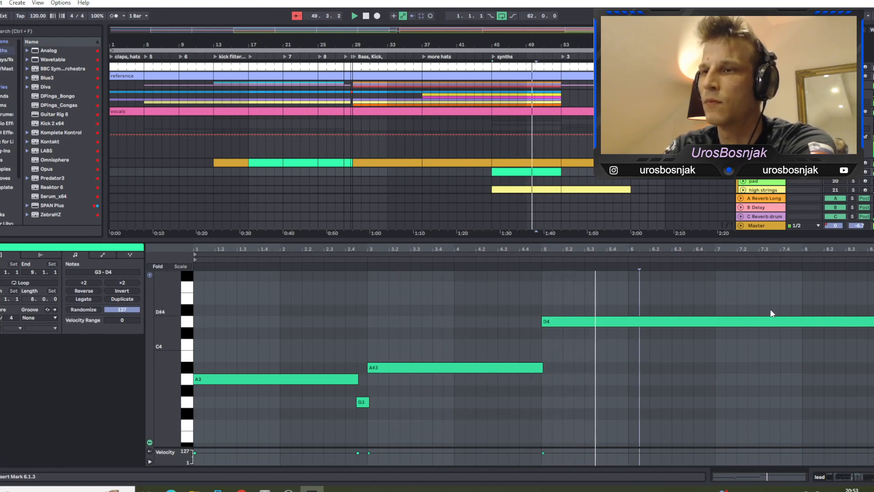
click(843, 476)
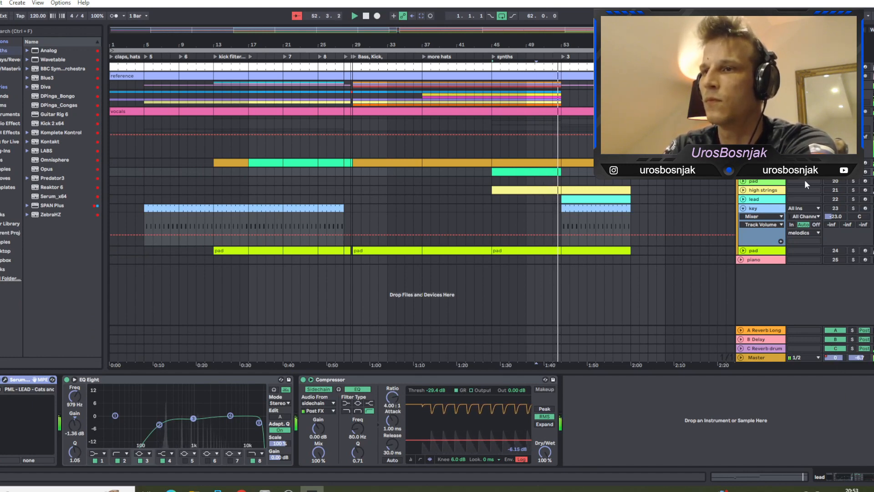
key(space)
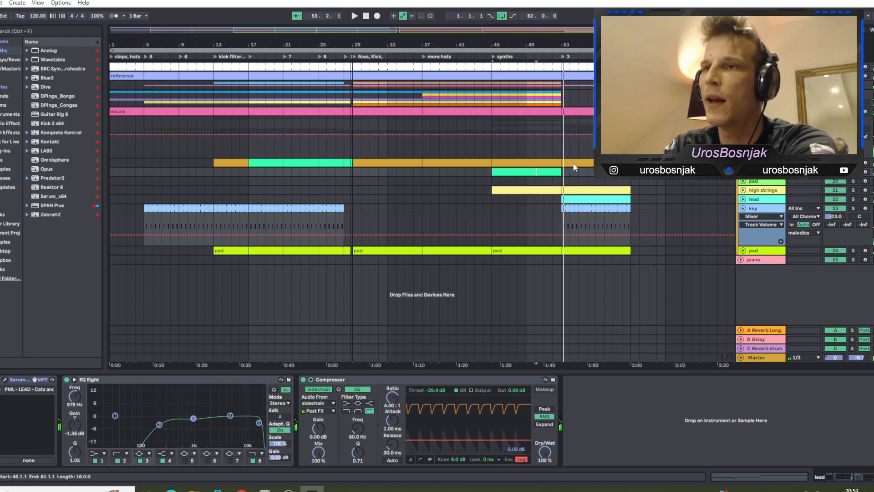
Step: Rename the locator at bar 53 as "break"
right_click(565, 58)
click(580, 66)
text(break)
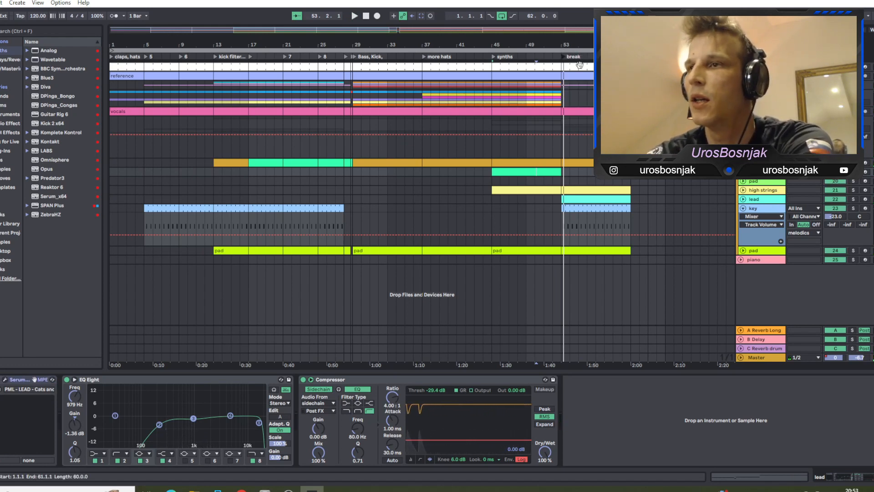
key(Return)
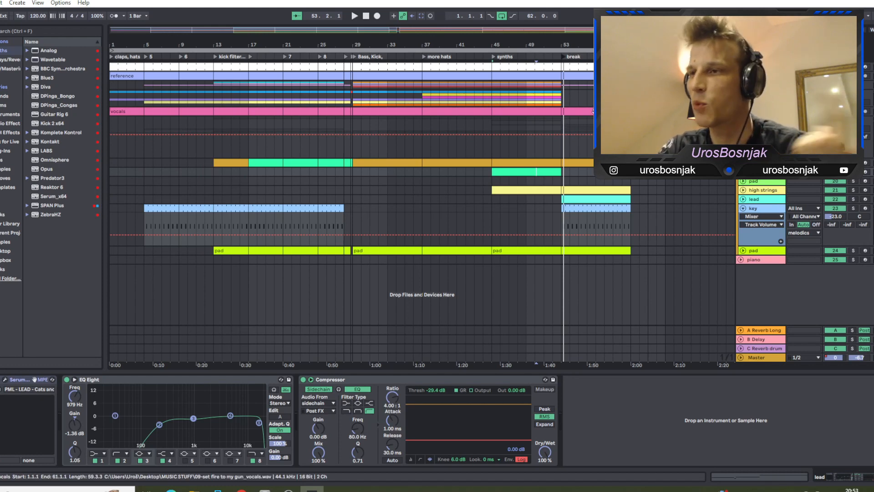
Step: Look over the lead and pad clips in the break, unfold the high strings track, and examine its clip's sustained C5 note
click(587, 201)
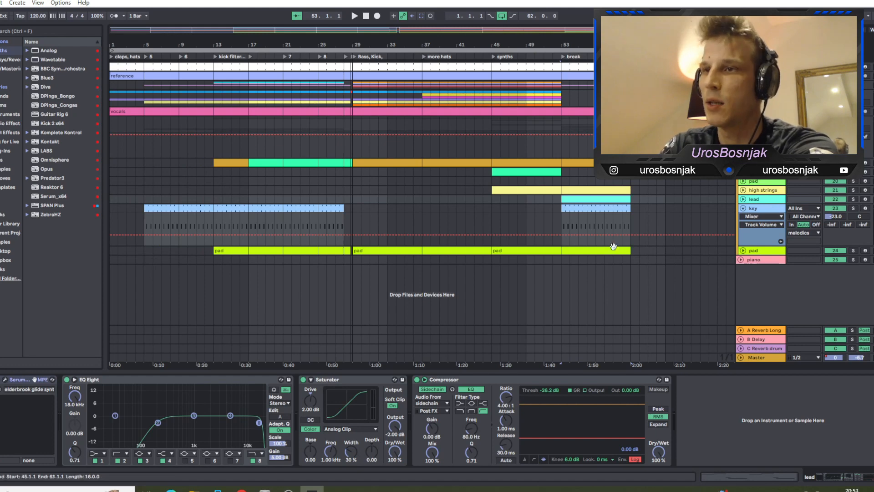
click(617, 250)
click(529, 191)
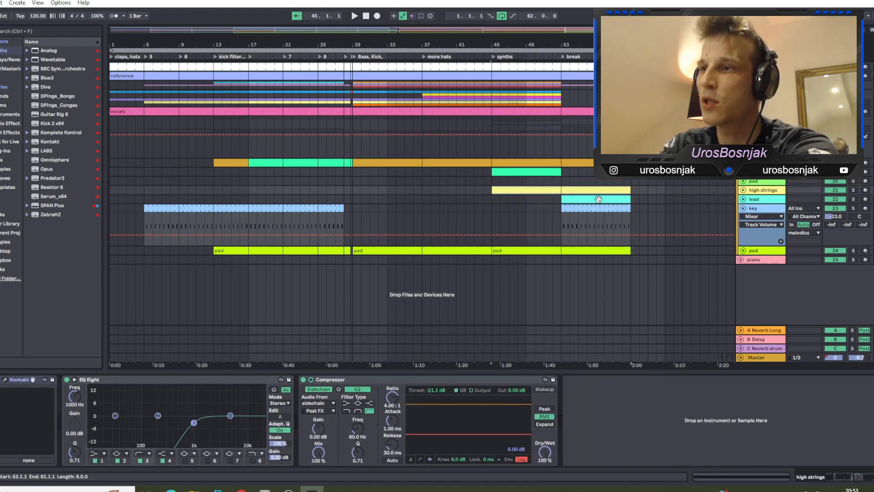
click(743, 190)
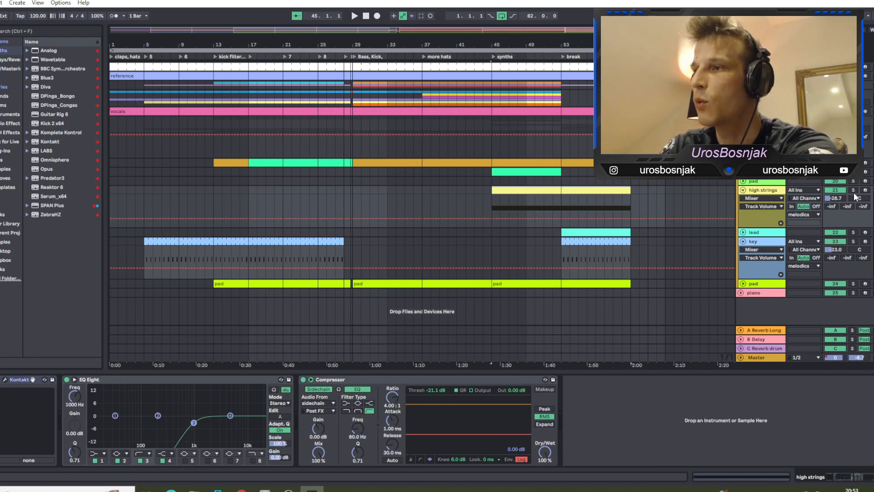
double_click(535, 191)
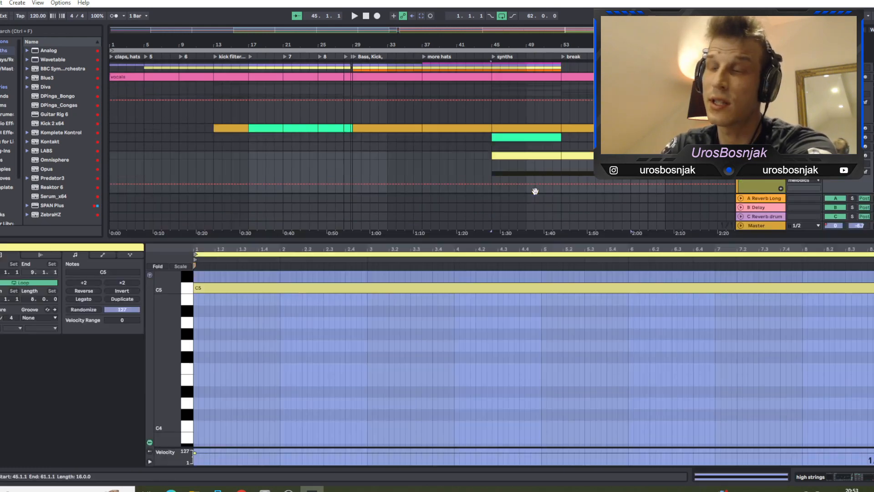
click(510, 288)
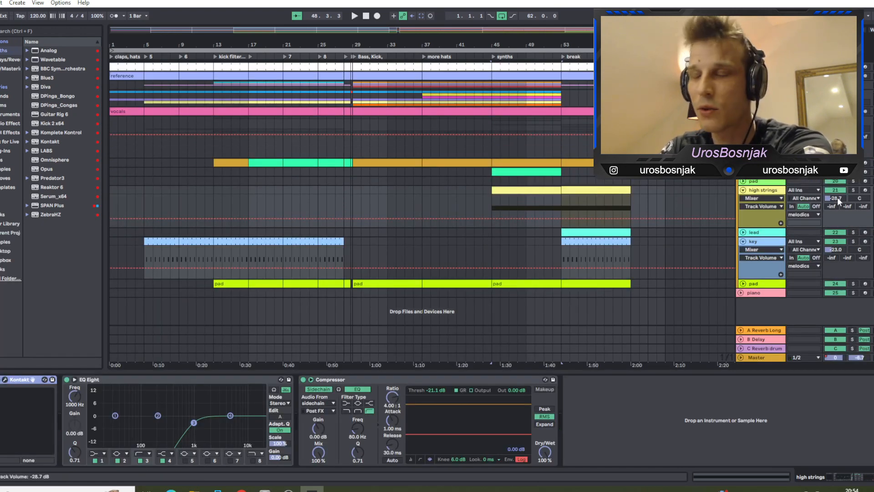
Step: Check the high strings track's volume, examine its Kontakt instrument "Session Strings 2", and close the window
click(837, 198)
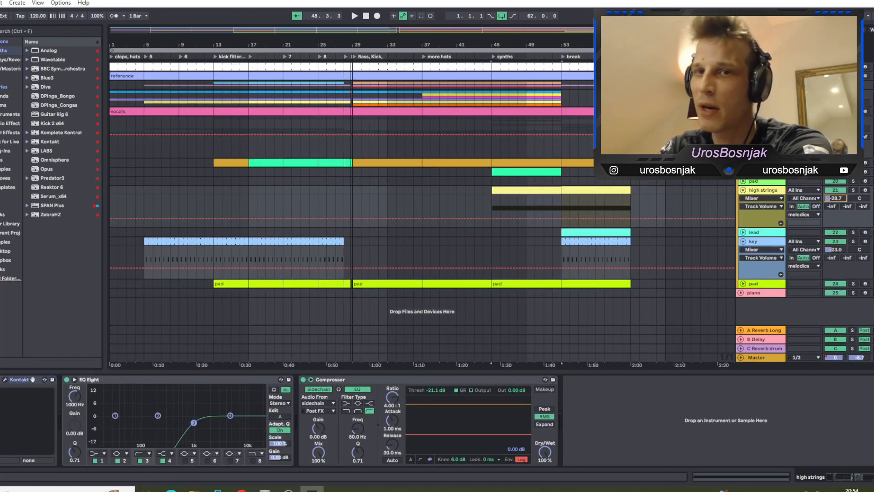
click(6, 379)
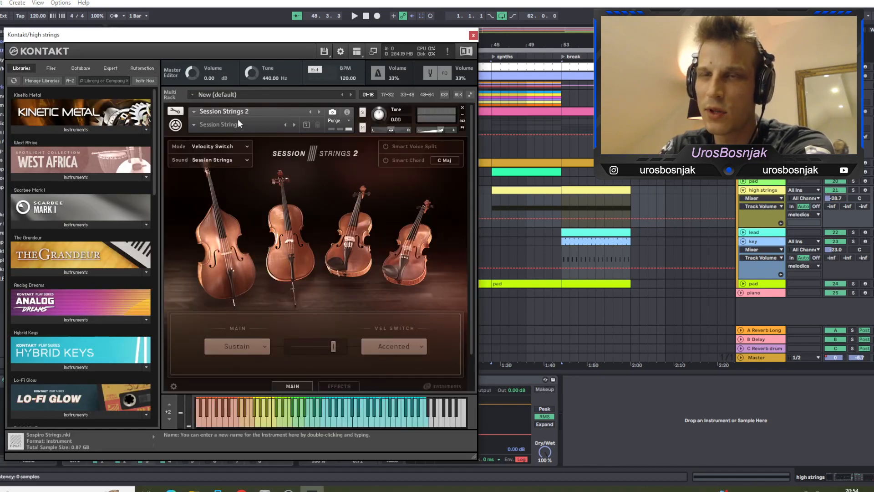
click(474, 35)
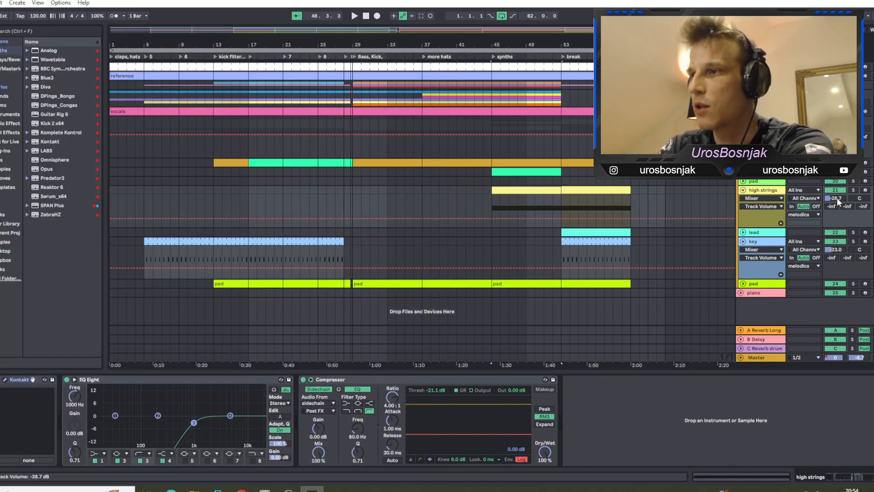
Step: Play the high strings from the "synths" locator in solo and together with the other tracks, leaving their lane unfolded
click(853, 190)
click(496, 58)
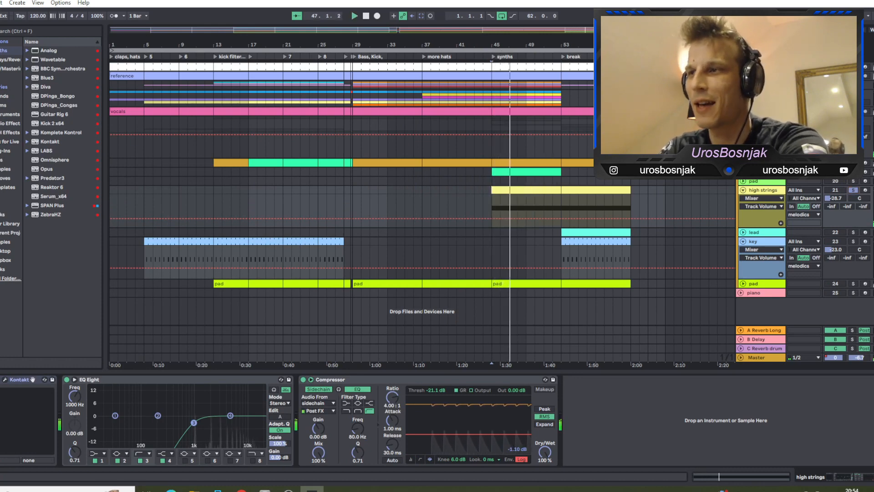
click(853, 190)
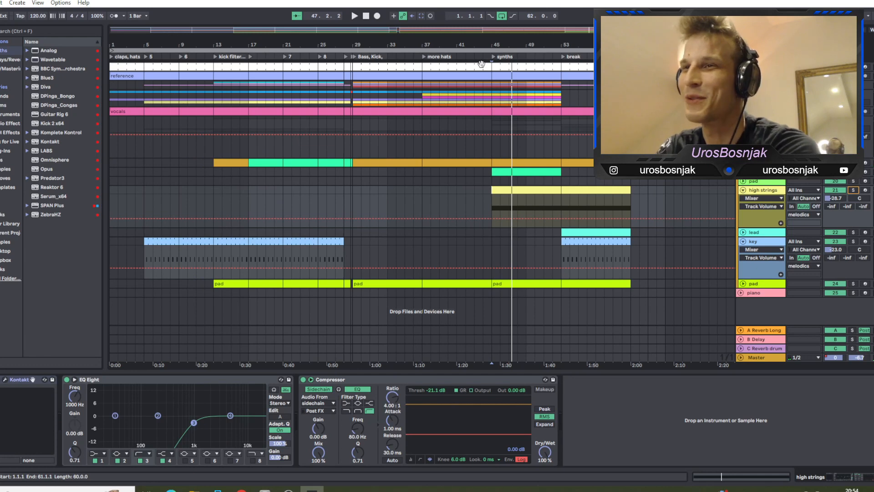
click(487, 59)
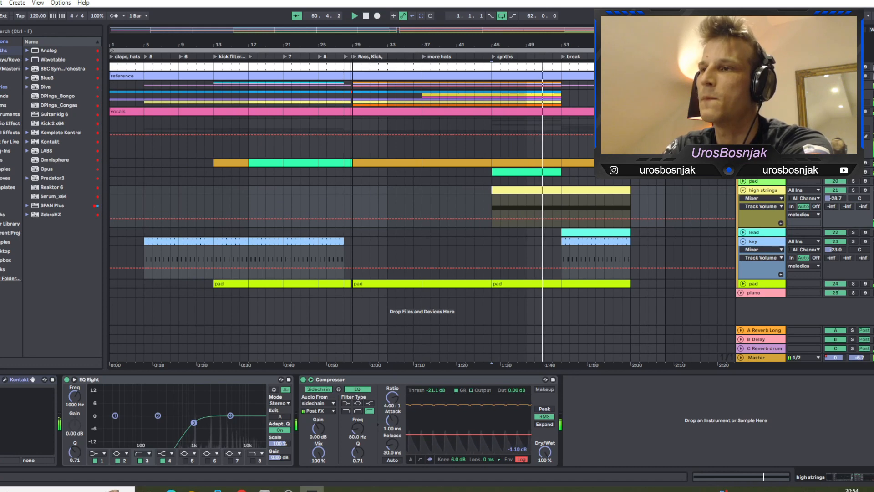
click(746, 191)
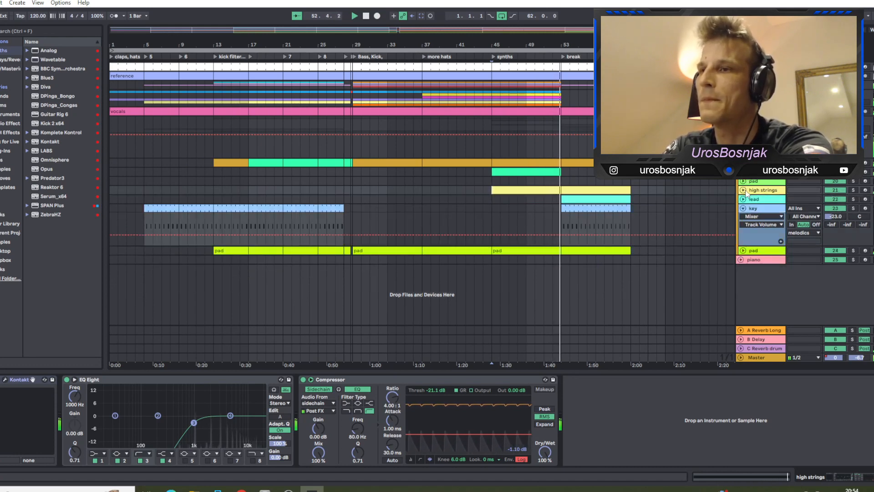
click(745, 190)
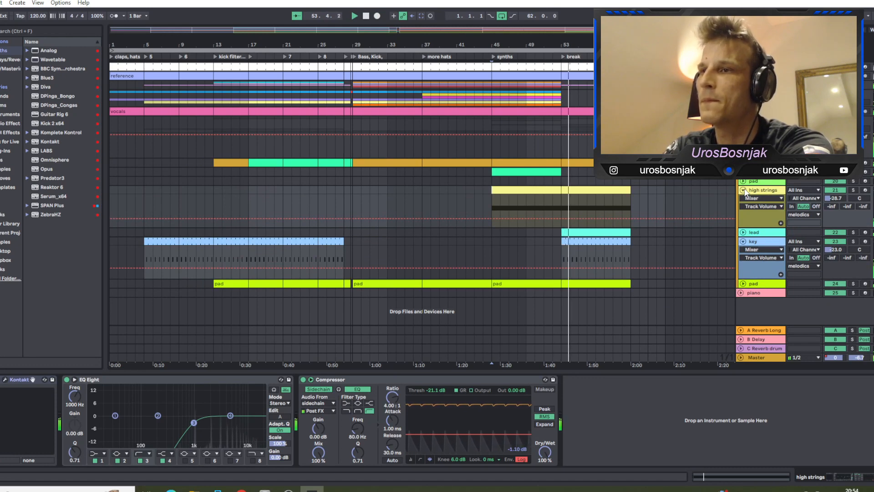
Step: Unfold the lead track that plays in the break, examine its Serum patch "elderbrook glide synthy", and close the window
click(745, 233)
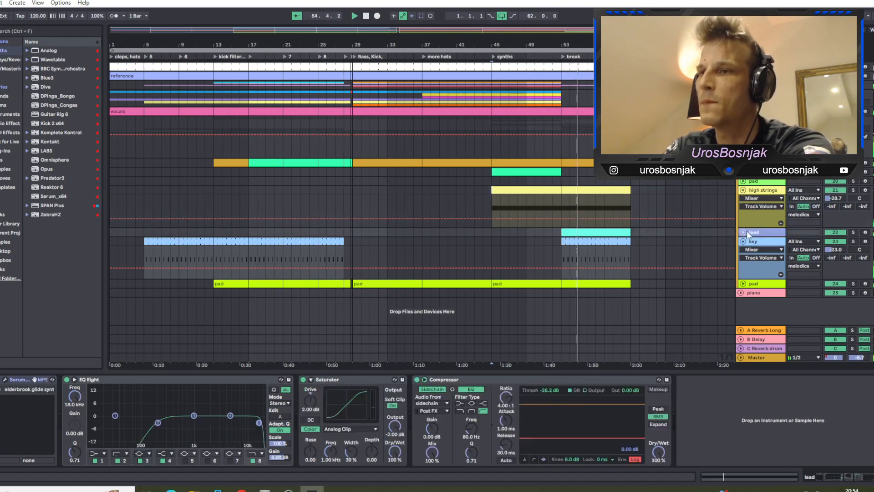
click(743, 232)
scroll(683, 223, down, 2)
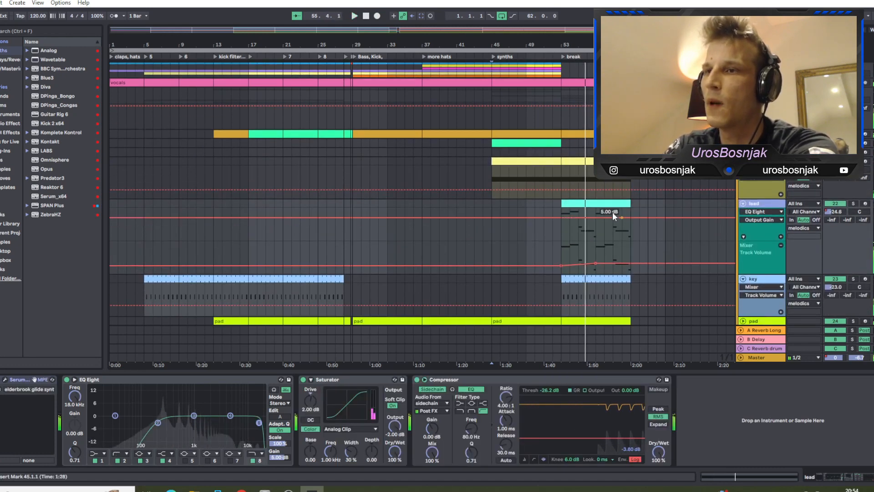
click(589, 203)
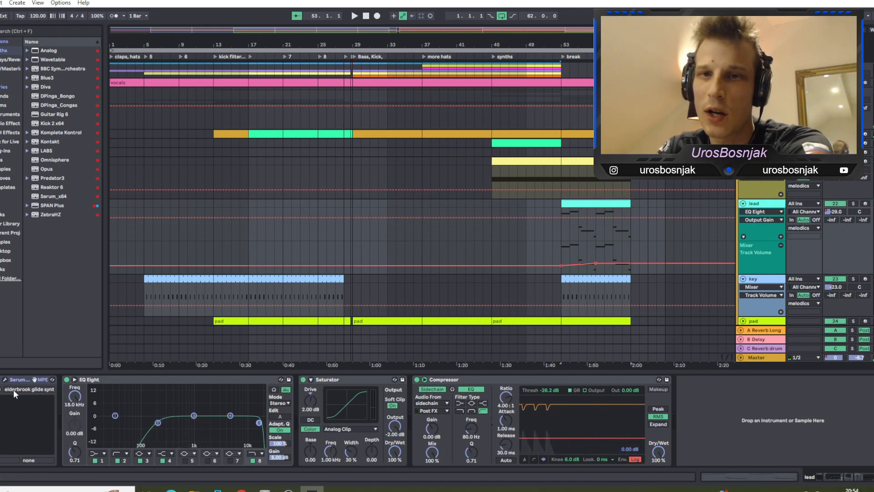
click(5, 380)
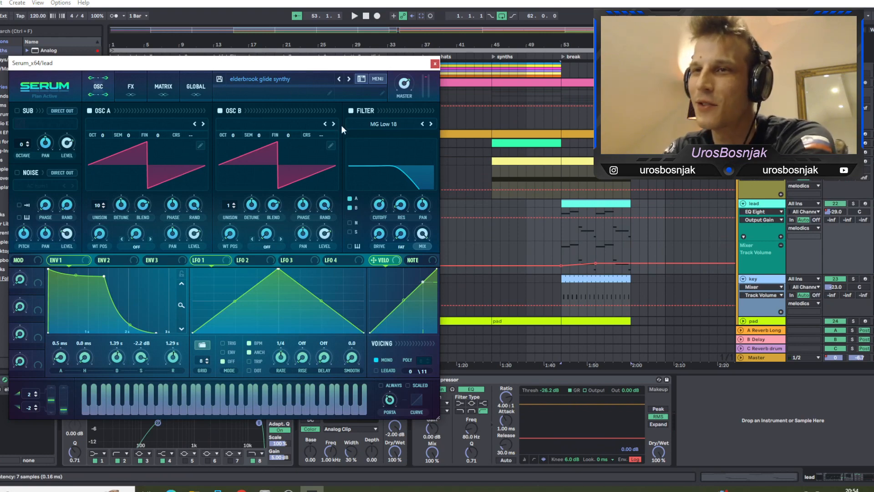
click(435, 64)
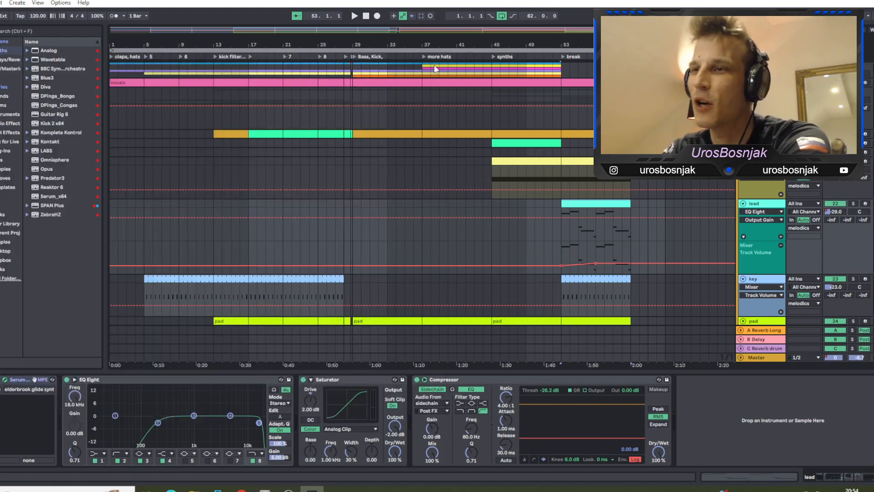
Step: Examine the overlapping notes of the lead clip at bar 53 and reopen the track's Serum patch
double_click(594, 203)
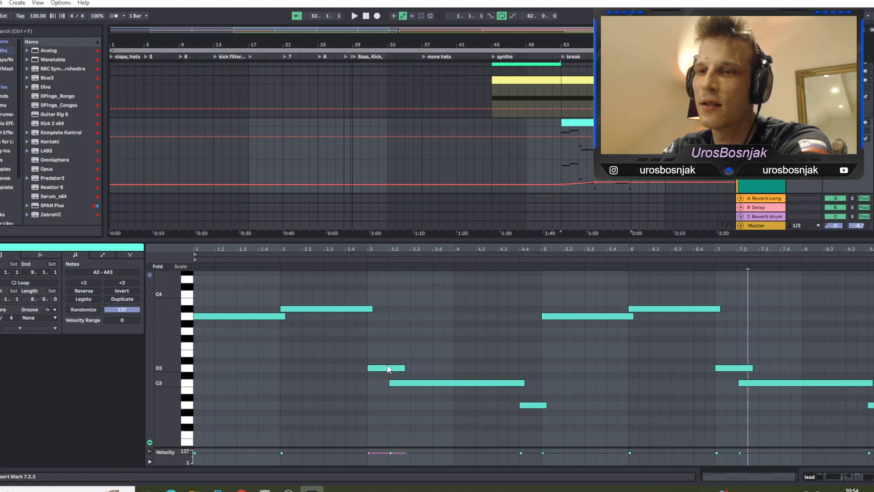
key(shift+Tab)
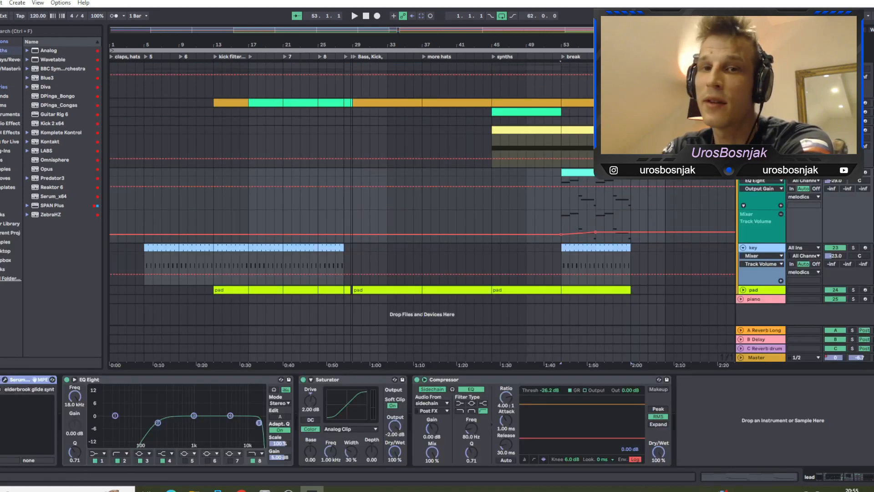
click(5, 381)
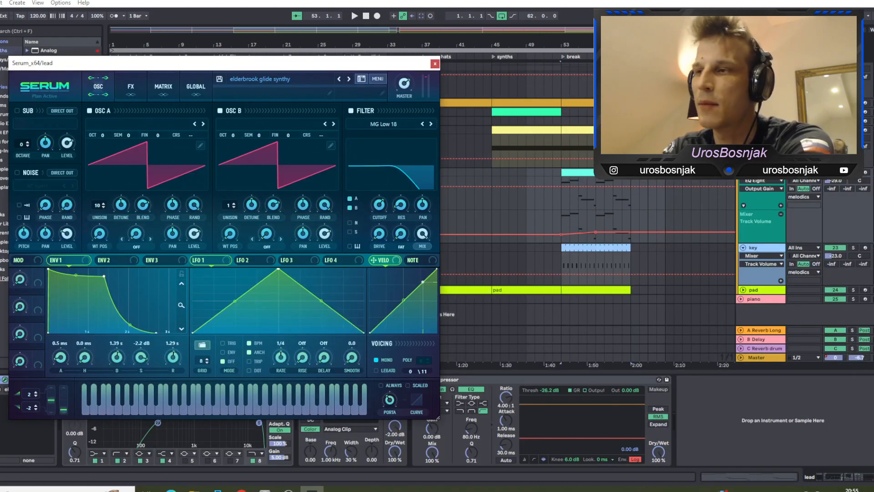
Step: Play the lead in solo from the "break" locator and show its Track Volume and Serum PortTime automation in separate lanes
click(852, 173)
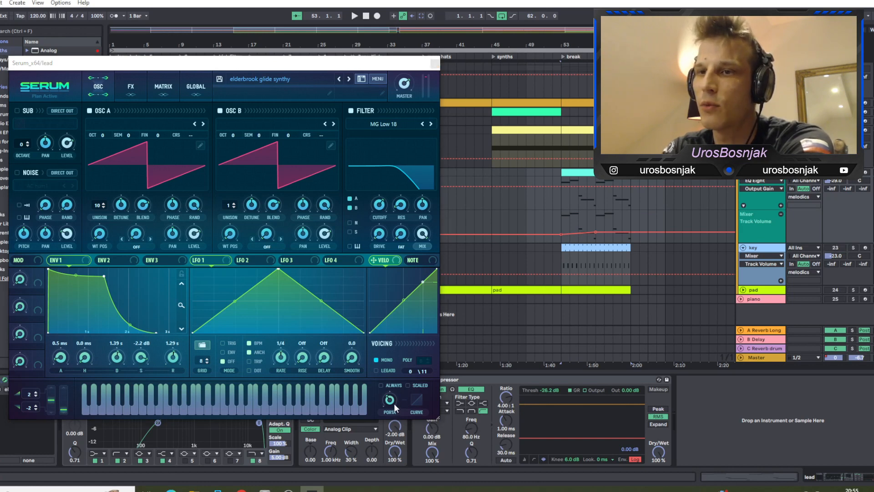
click(562, 57)
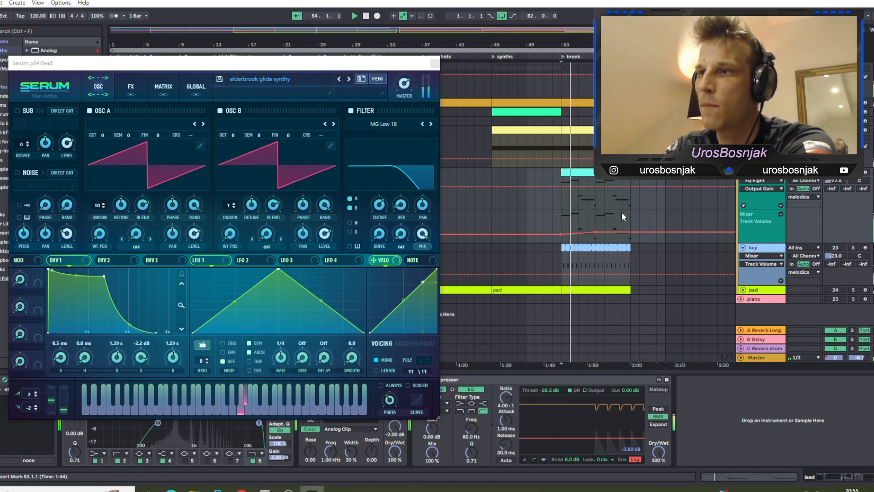
click(837, 182)
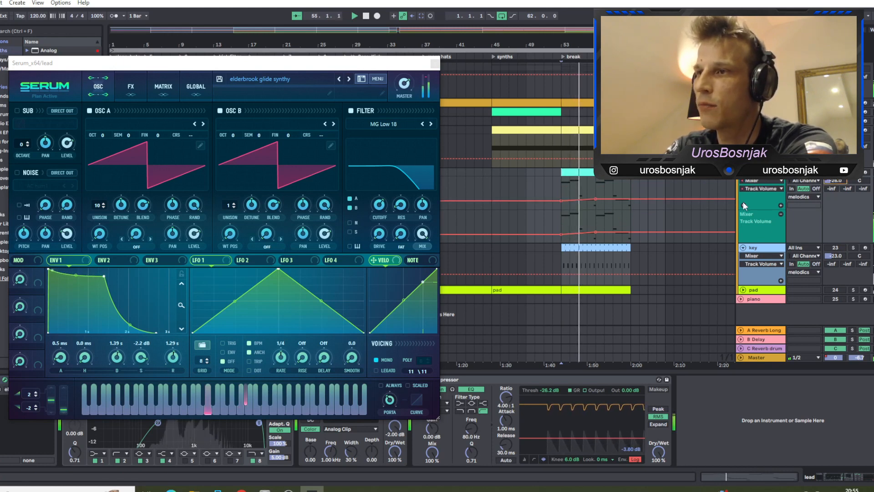
click(780, 205)
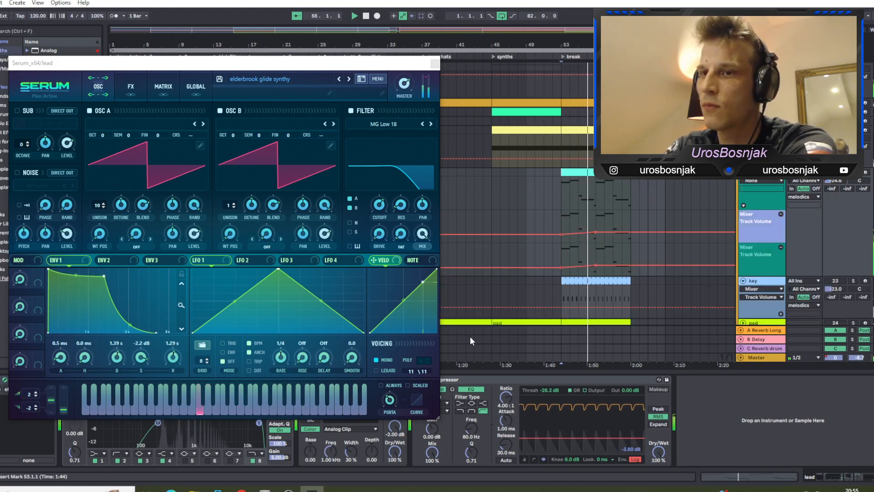
click(392, 402)
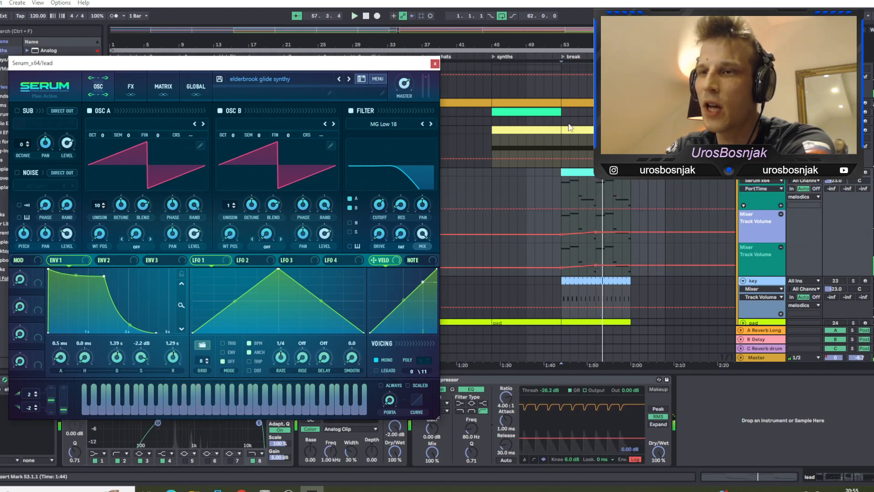
Step: Replay the lead from the "break" locator while trying different portamento times in its Serum patch, leaving PortTime at 69 ms
click(564, 57)
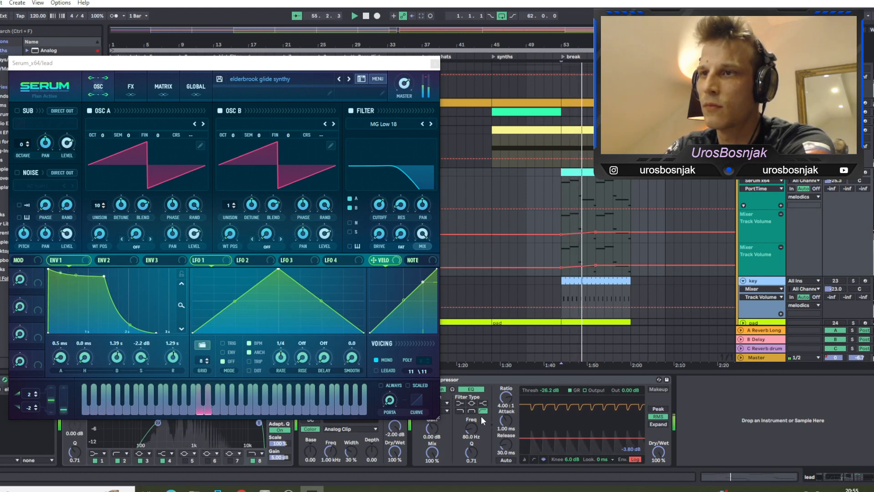
click(390, 400)
drag(392, 402, 393, 366)
drag(389, 406, 390, 405)
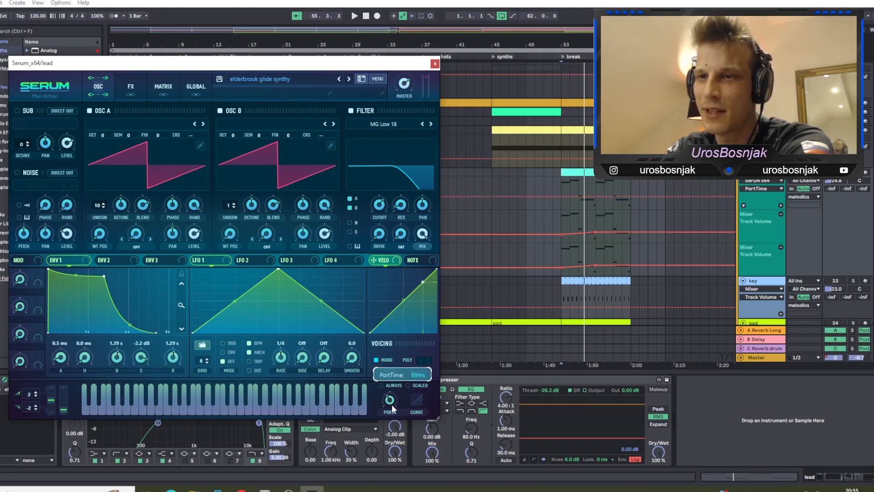
click(565, 54)
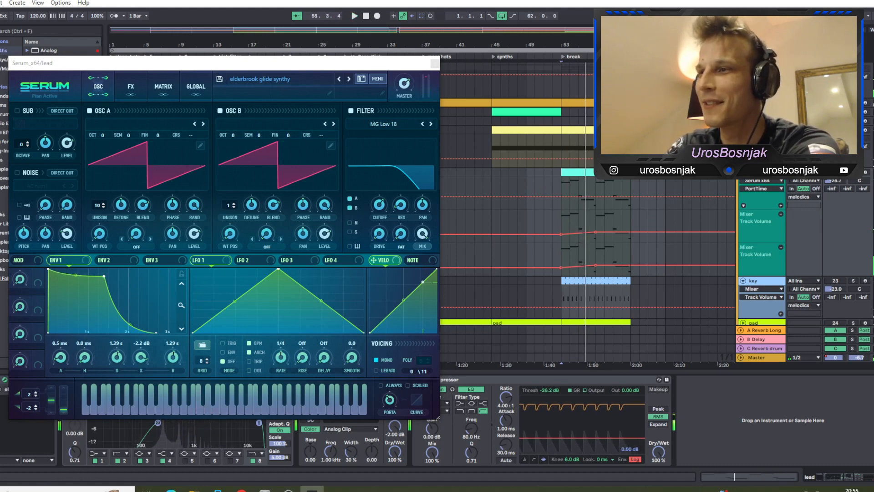
Step: Play the break with all tracks, close the Serum window, and fold the high strings, lead and key tracks
click(558, 58)
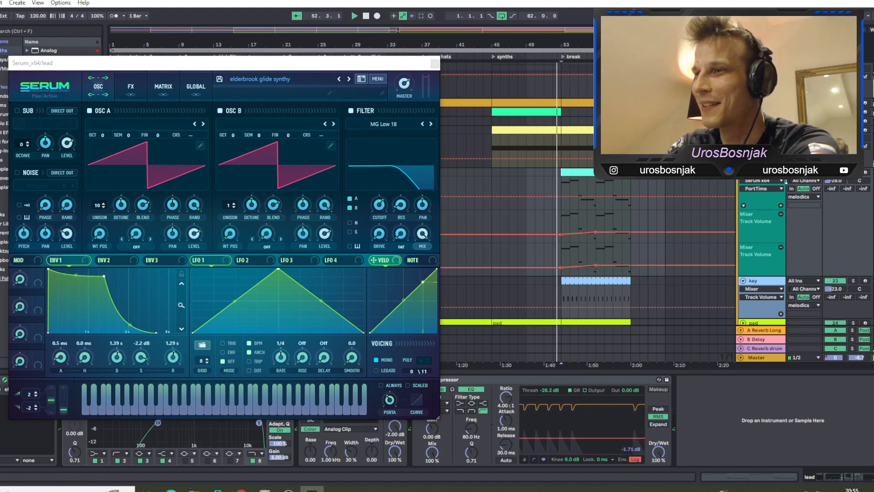
click(743, 130)
click(743, 139)
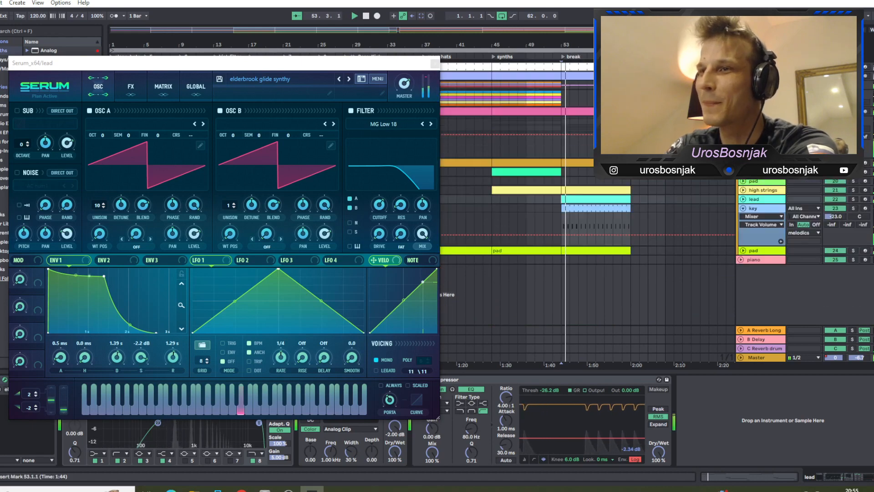
click(435, 63)
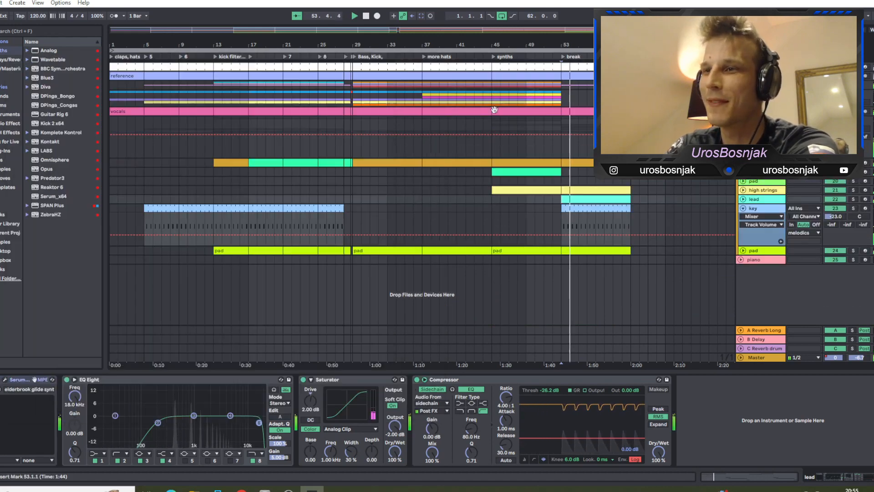
click(743, 208)
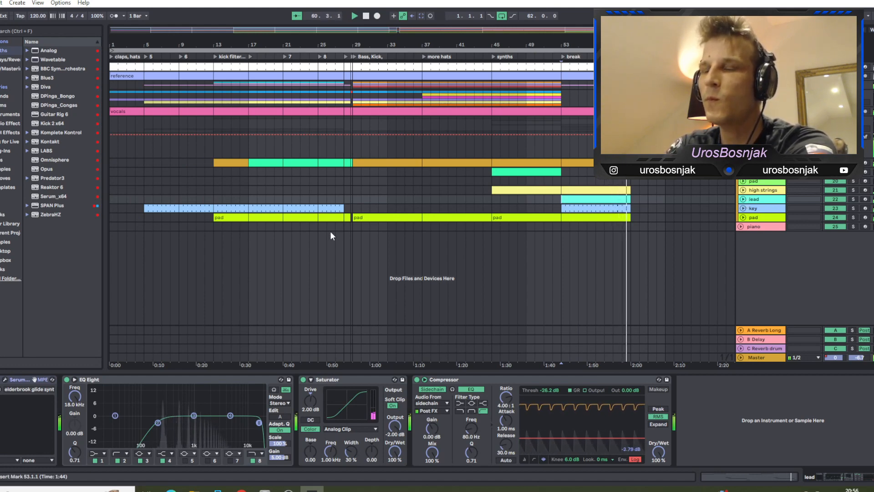
Step: Open the pad clip at bar 13 and move the lowest notes of its first two chords up an octave and back down
double_click(251, 217)
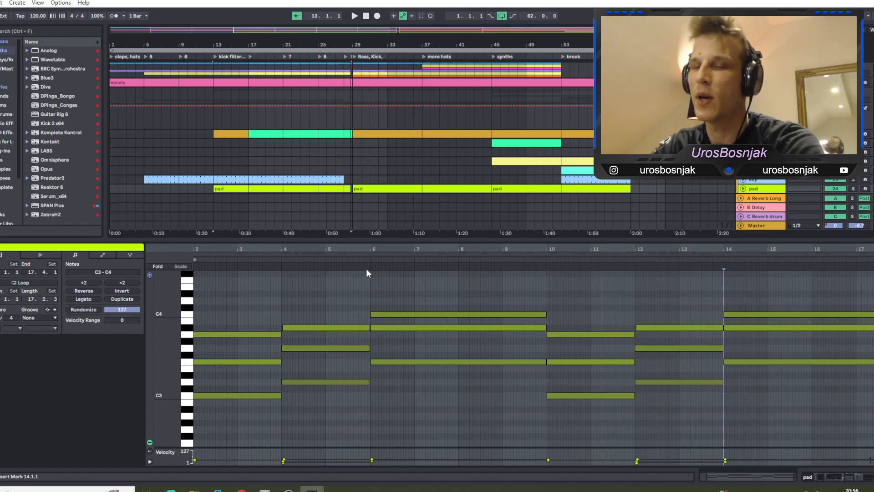
click(249, 395)
key(shift+Up)
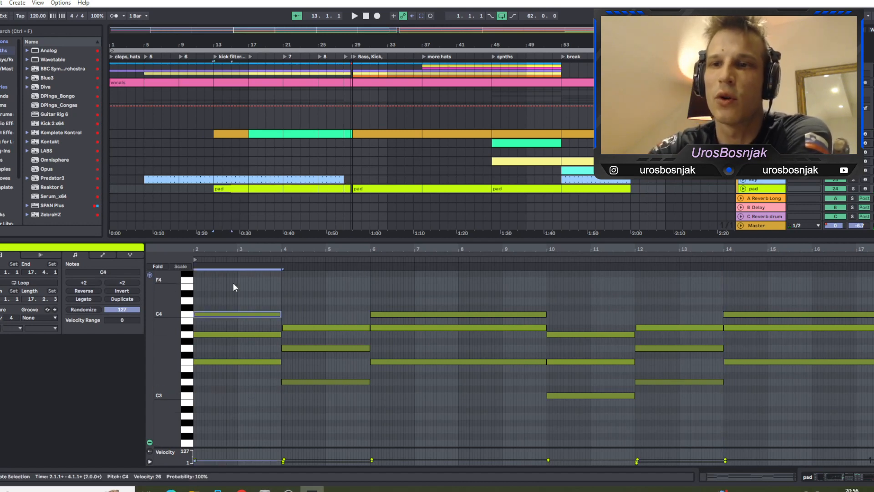
key(shift+Down)
click(322, 382)
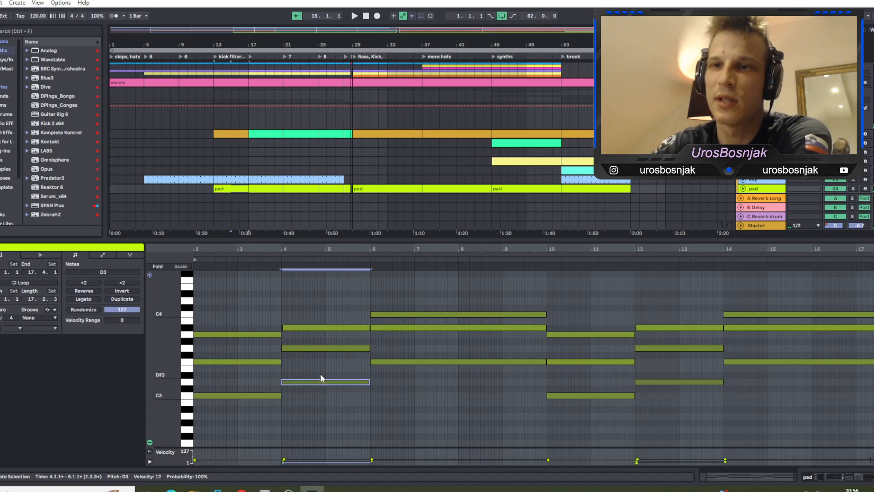
key(shift+Up)
key(shift+Down)
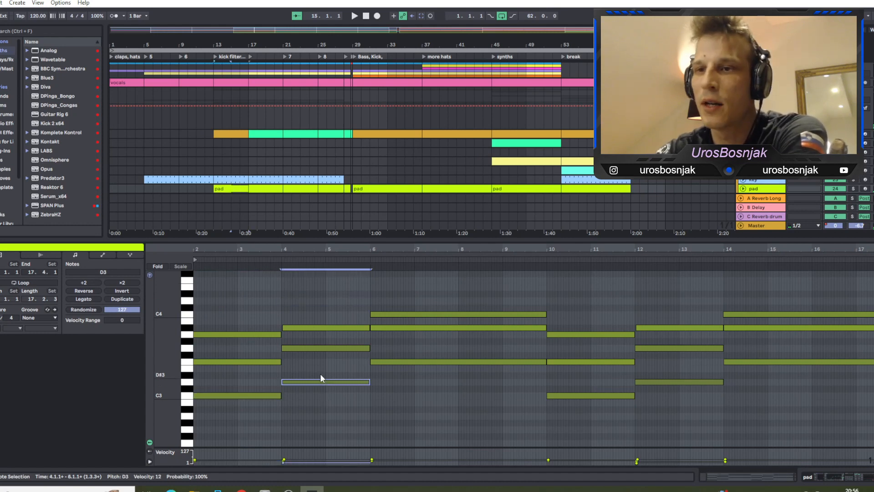
Step: Move the F3 note of the pad clip's third chord up an octave and back down, checking the chord's upper notes
drag(486, 404, 477, 357)
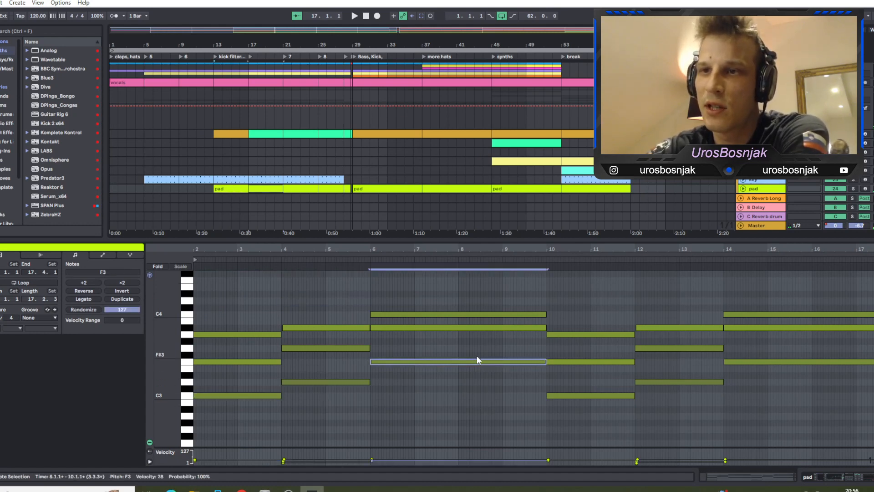
key(shift+Up)
drag(476, 368, 463, 289)
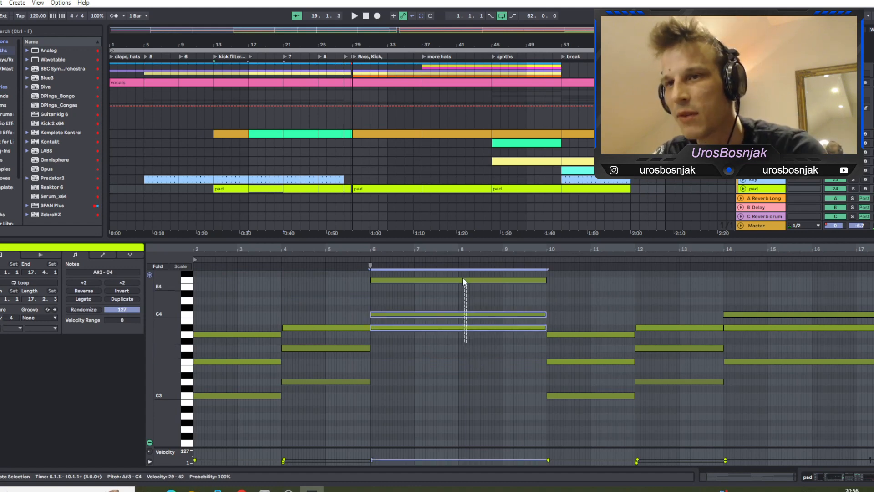
click(460, 279)
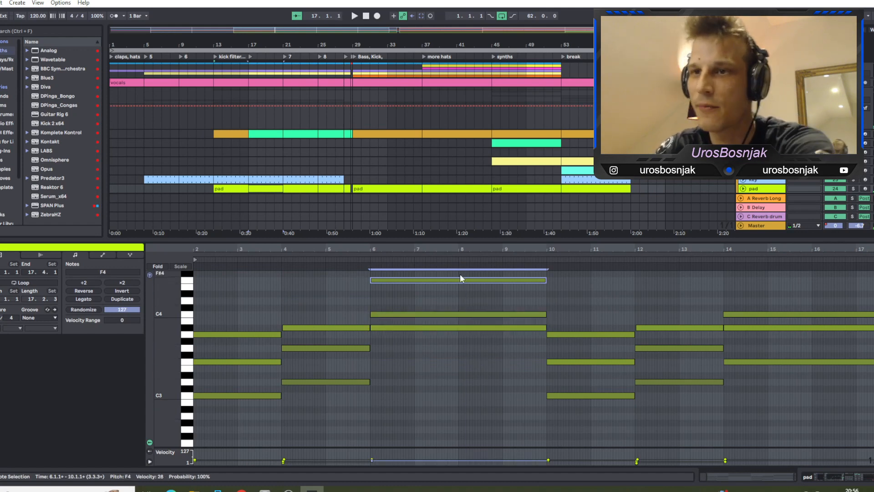
key(shift+Down)
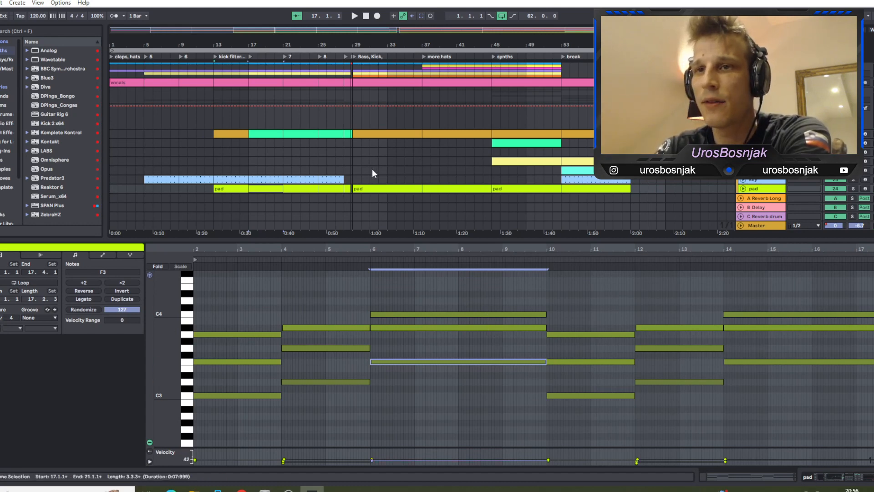
Step: Check the other pad clips and the track's effect chain, examine its Diva preset "Pad – Bell Underneath", and close the window
click(385, 188)
click(516, 188)
click(837, 477)
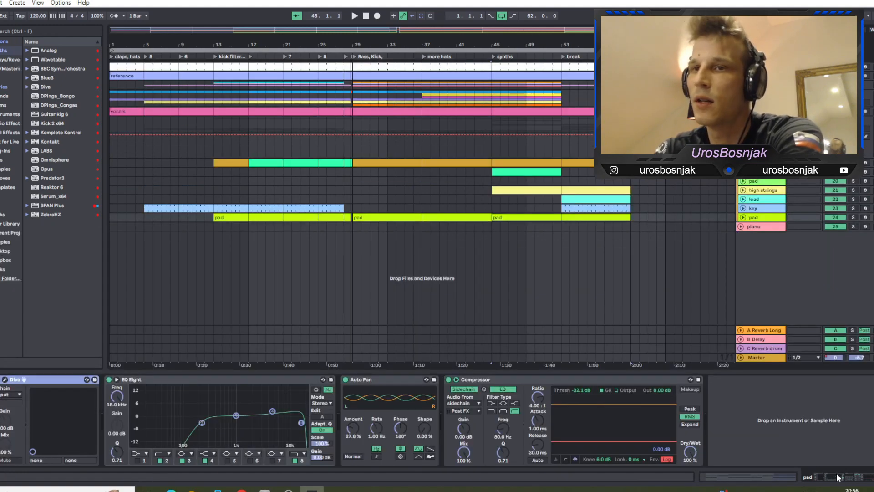
click(253, 219)
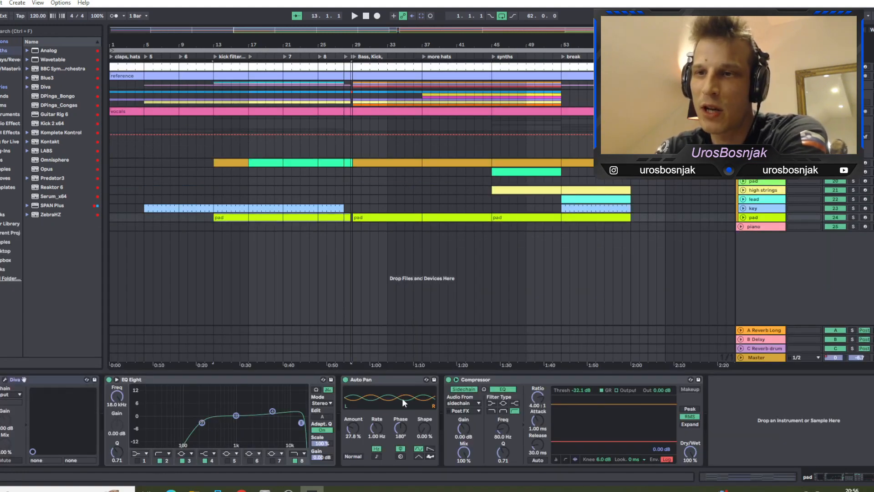
click(5, 380)
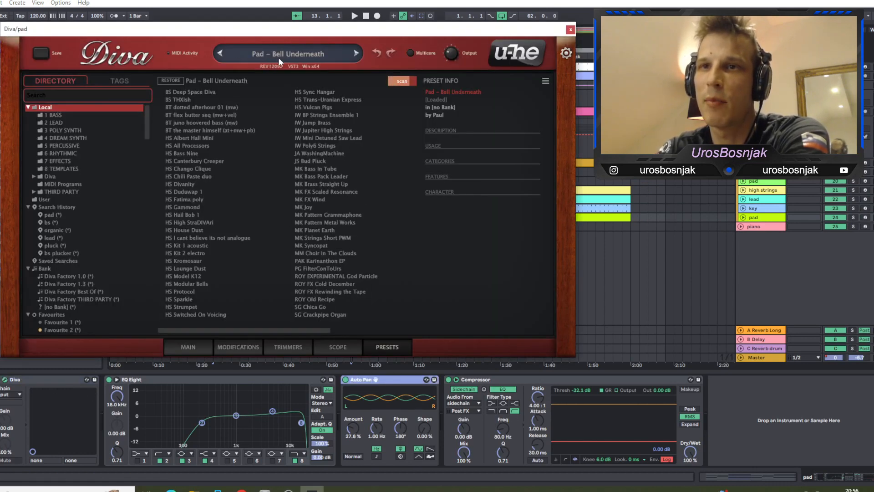
click(402, 80)
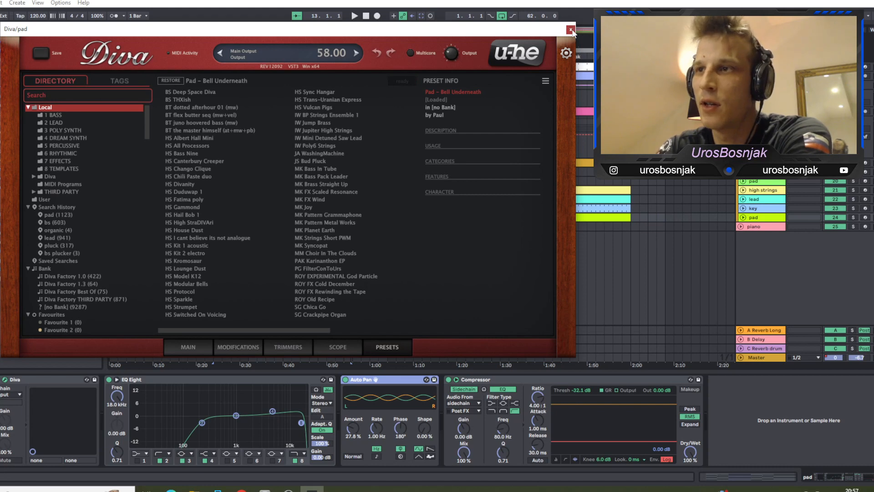
click(571, 29)
Step: Play the pad from bar 13 in solo and together with the other tracks, and fold the melodics group
click(854, 217)
key(space)
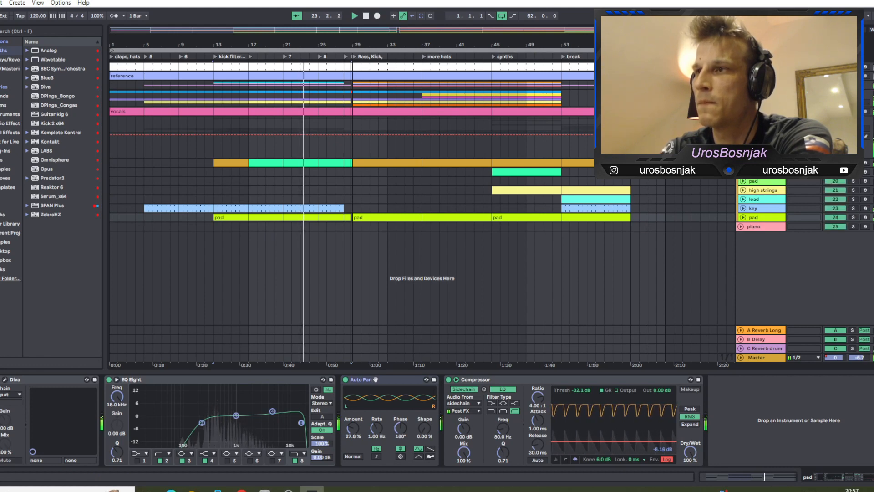
click(741, 120)
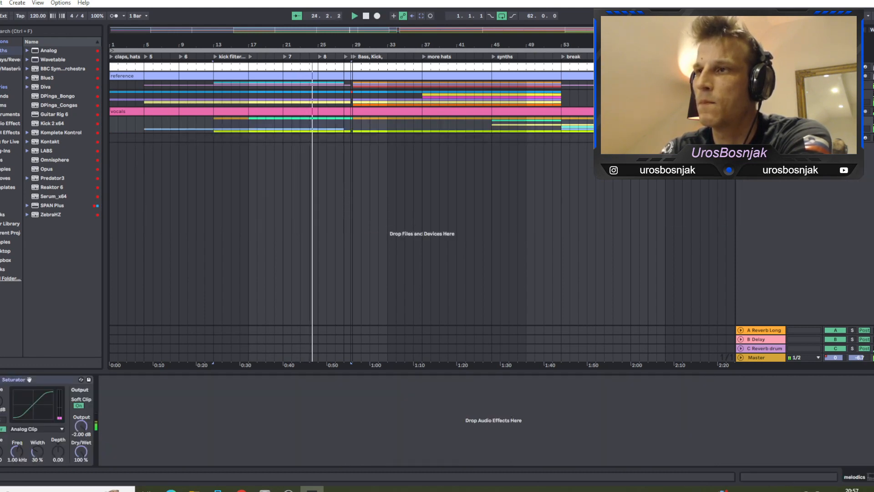
Step: Select the piano track to show its LABS device chain, fold the vocals track, and leave the melodics group folded
click(758, 138)
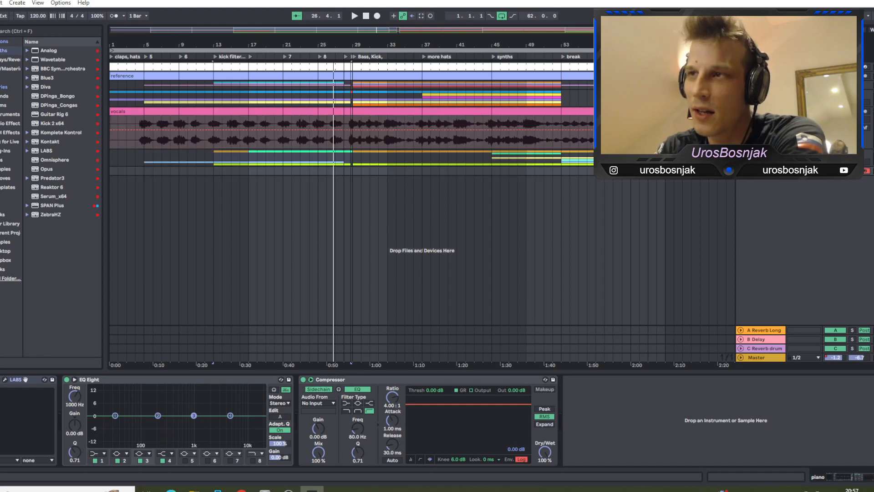
click(740, 112)
click(741, 120)
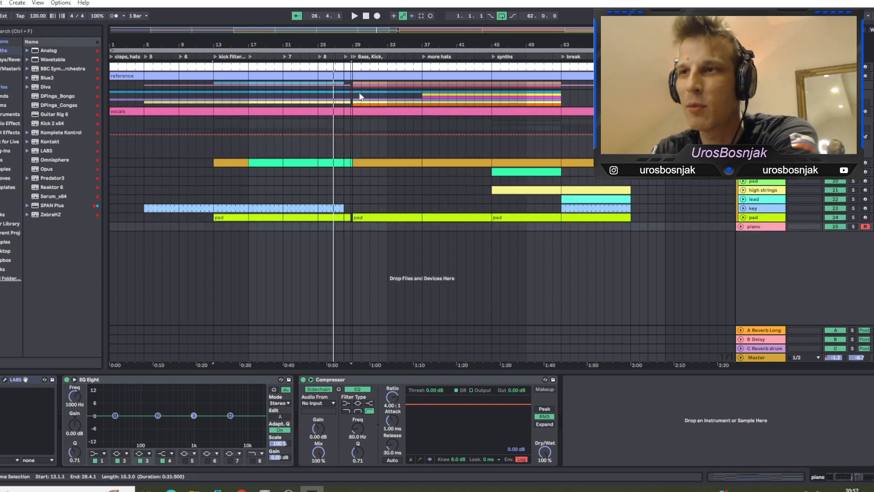
click(741, 121)
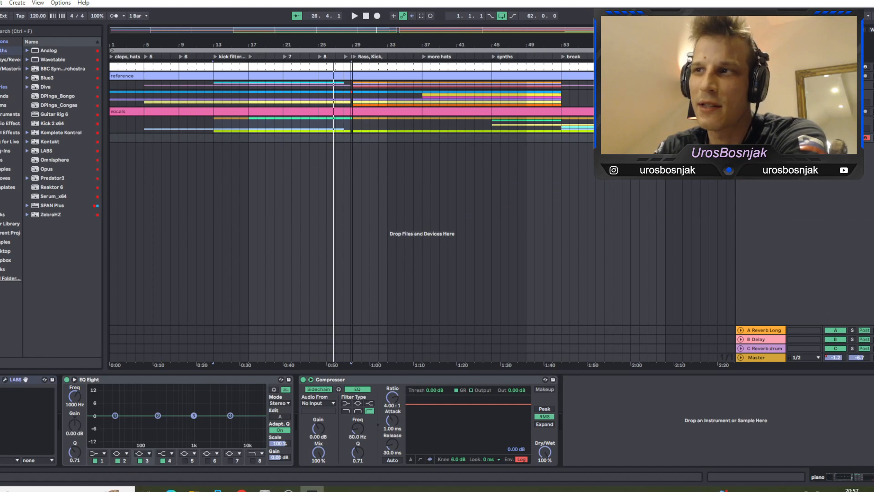
click(741, 120)
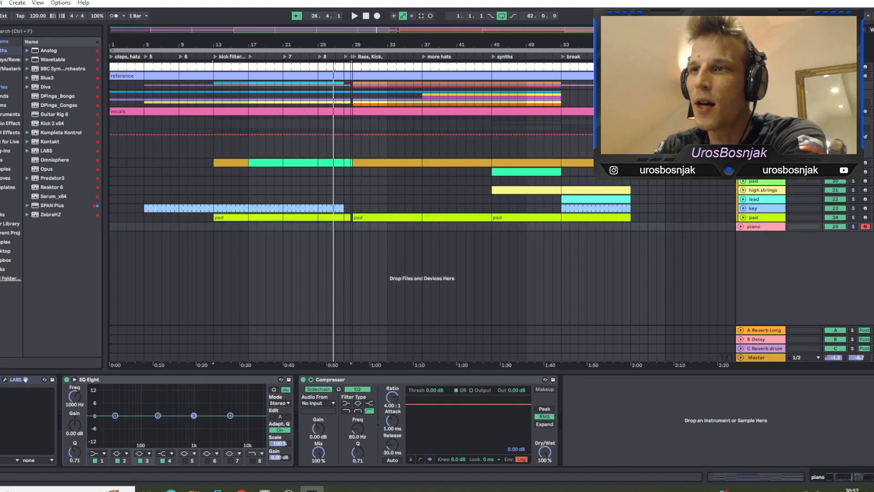
click(741, 121)
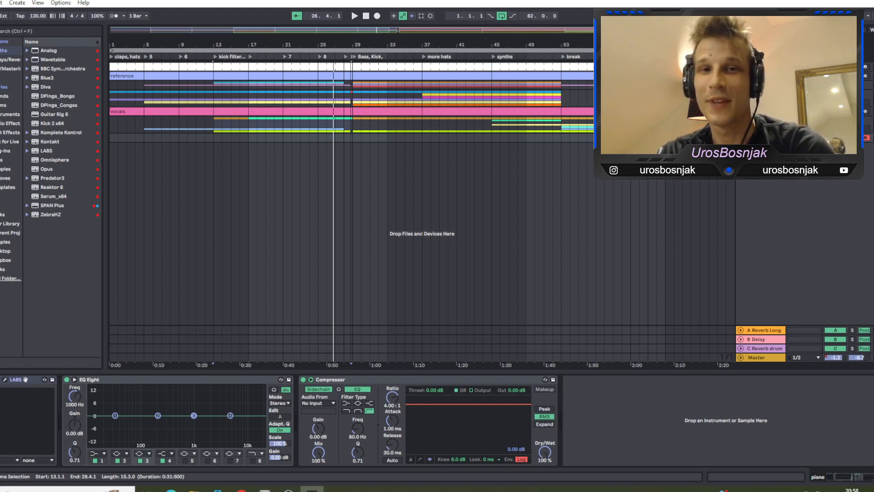
Step: Compare the effect chains of the melodics, groove and kick groups, returning to the melodics chain
click(763, 120)
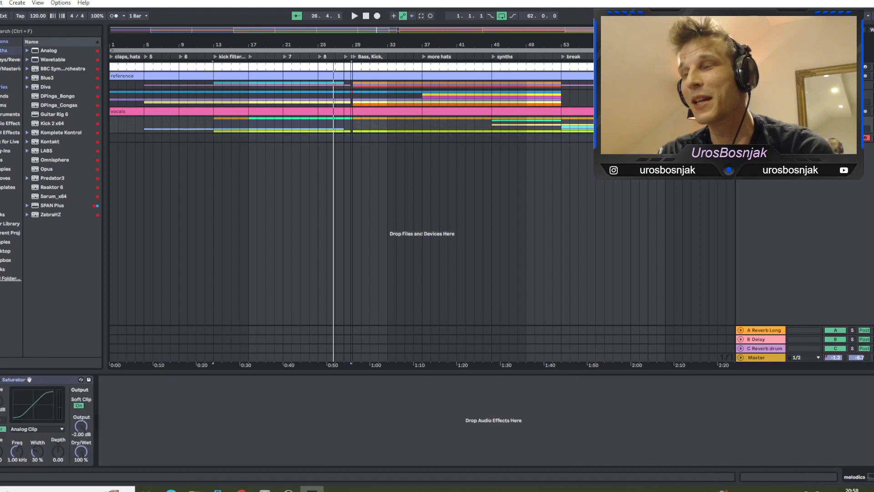
click(763, 94)
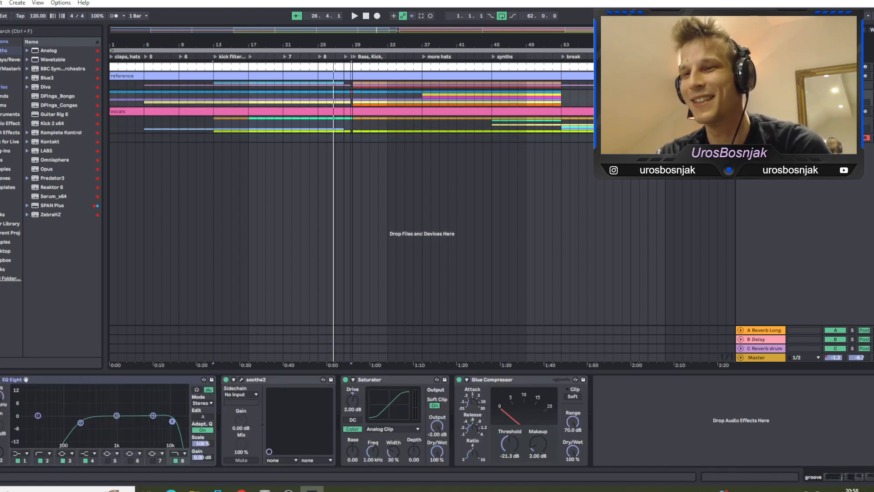
click(762, 85)
click(762, 94)
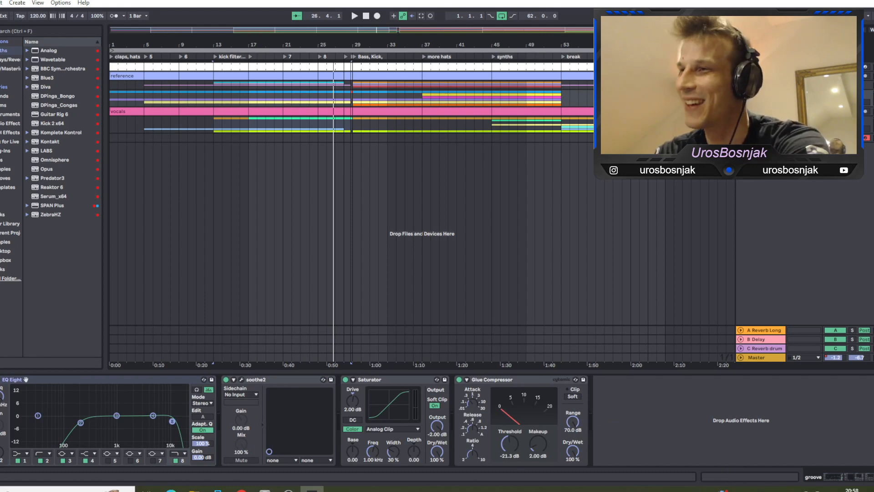
click(763, 85)
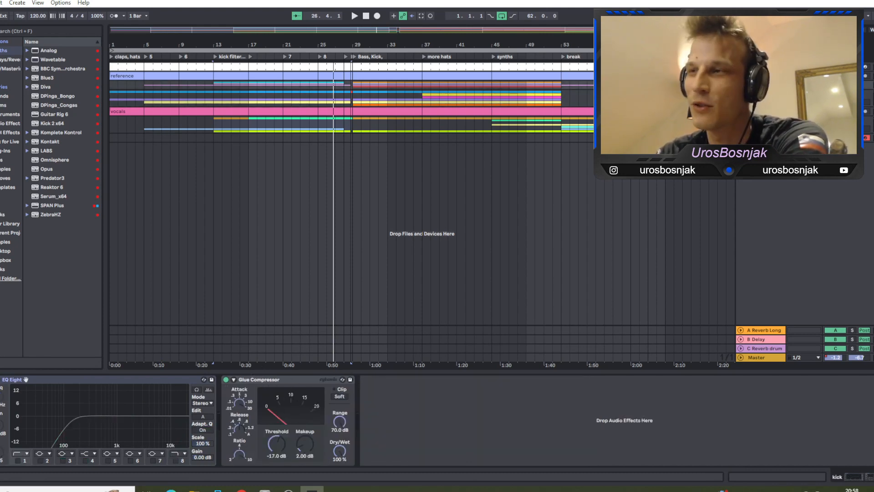
click(763, 94)
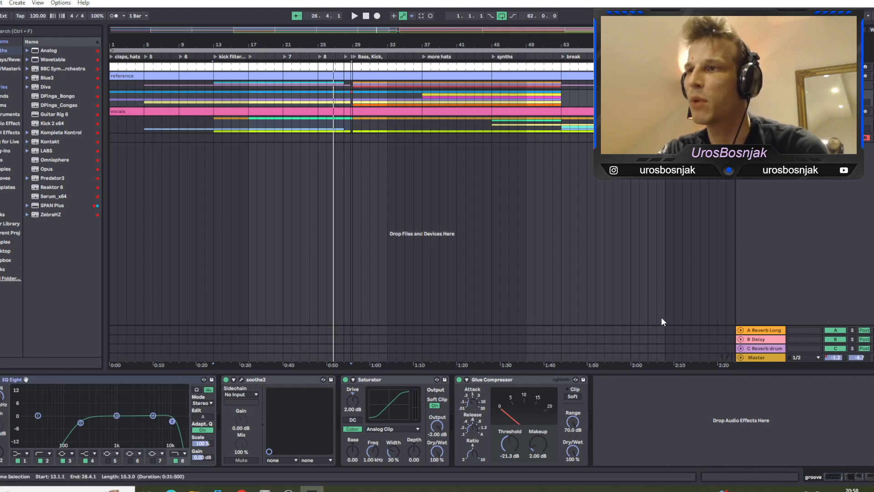
click(344, 352)
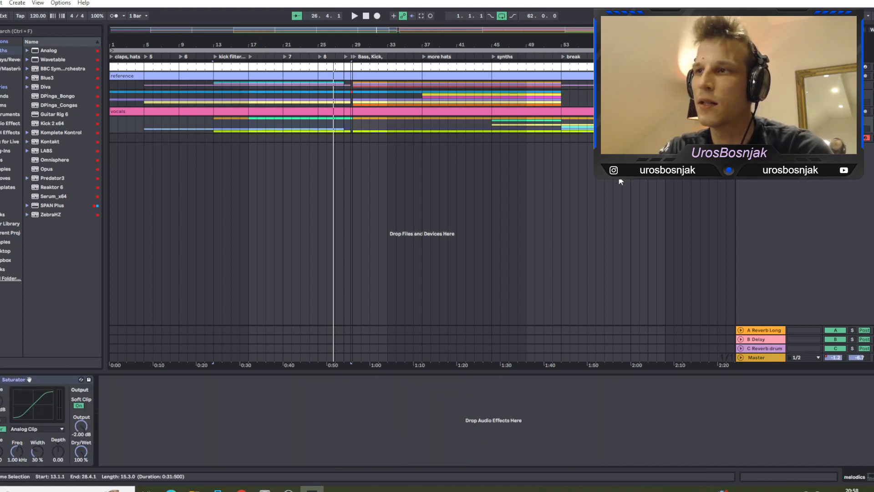